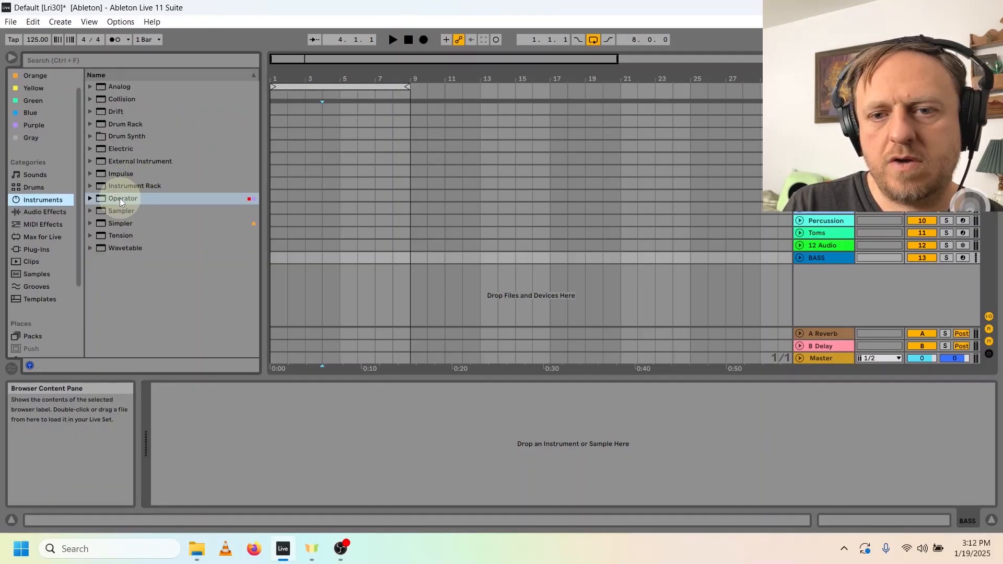
Load Operator onto the BASS track and set oscillator A's wave to Square D
drag(117, 199, 367, 429)
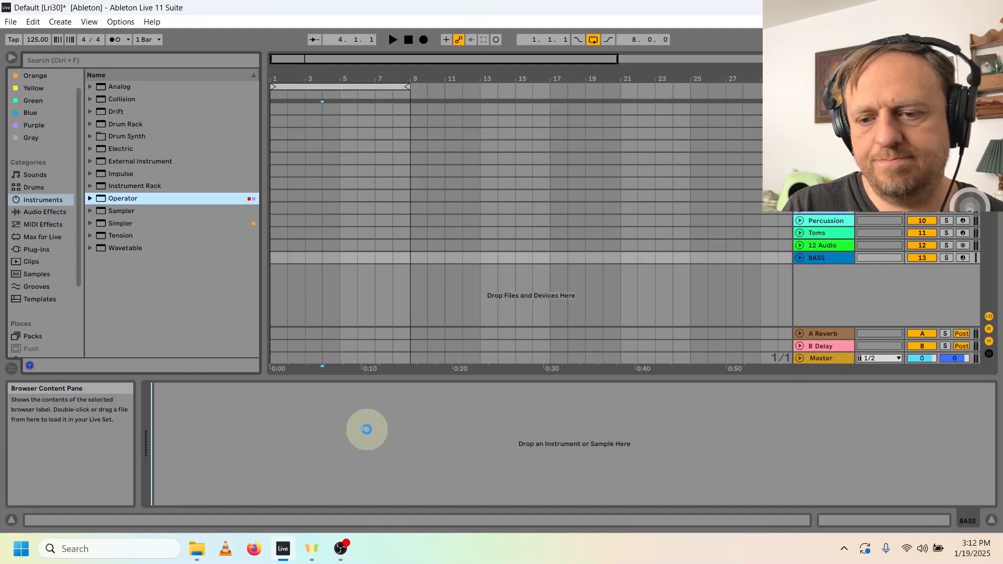
click(436, 456)
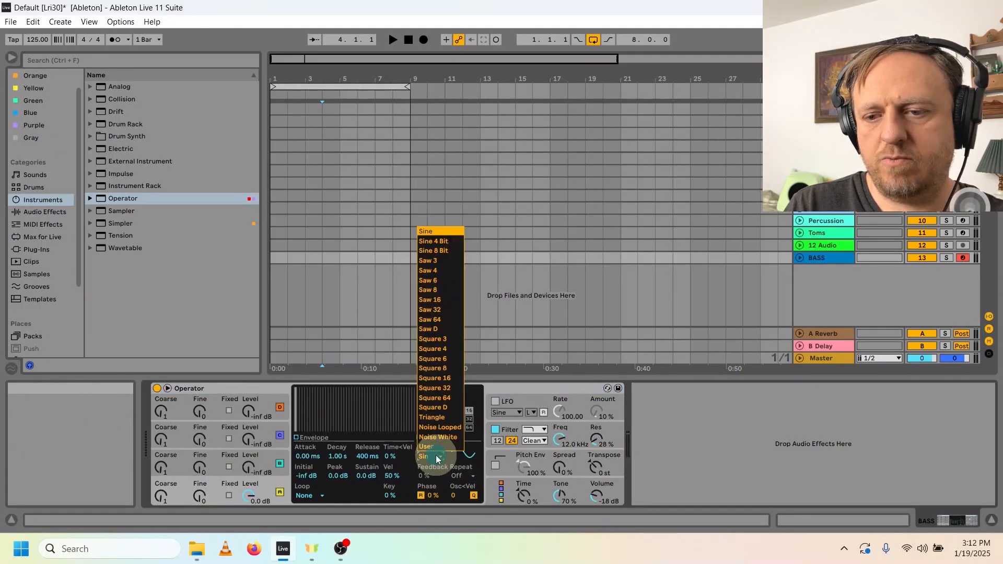
click(443, 407)
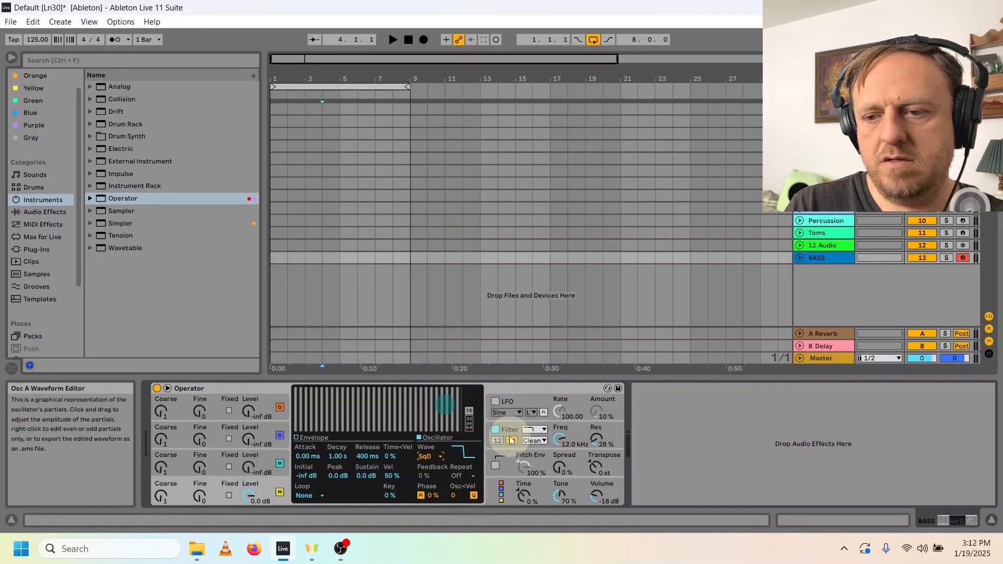
Set Operator's filter to the Morph type with the 24 dB slope and a resonance of 40%
click(510, 440)
click(534, 429)
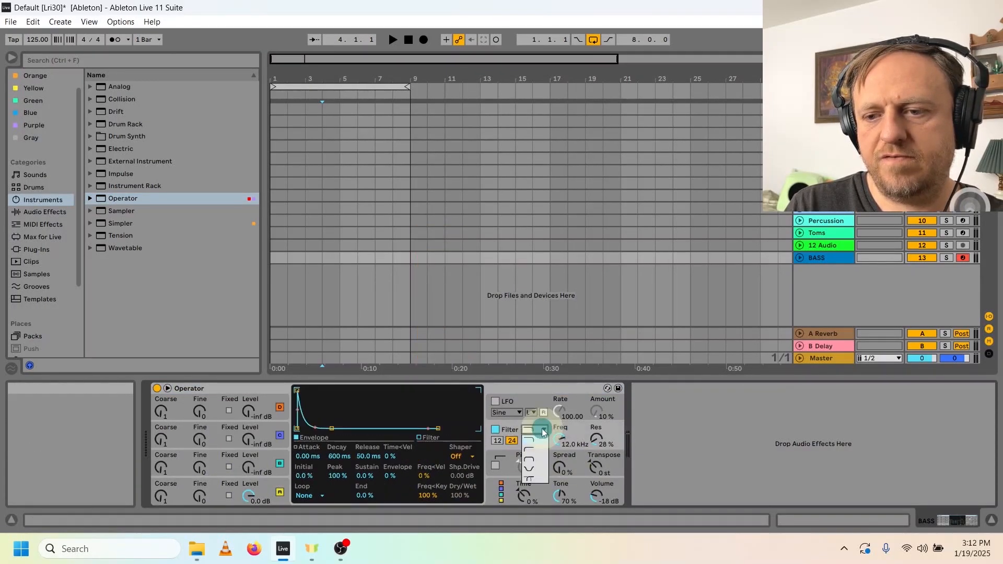
click(530, 479)
drag(599, 443, 671, 468)
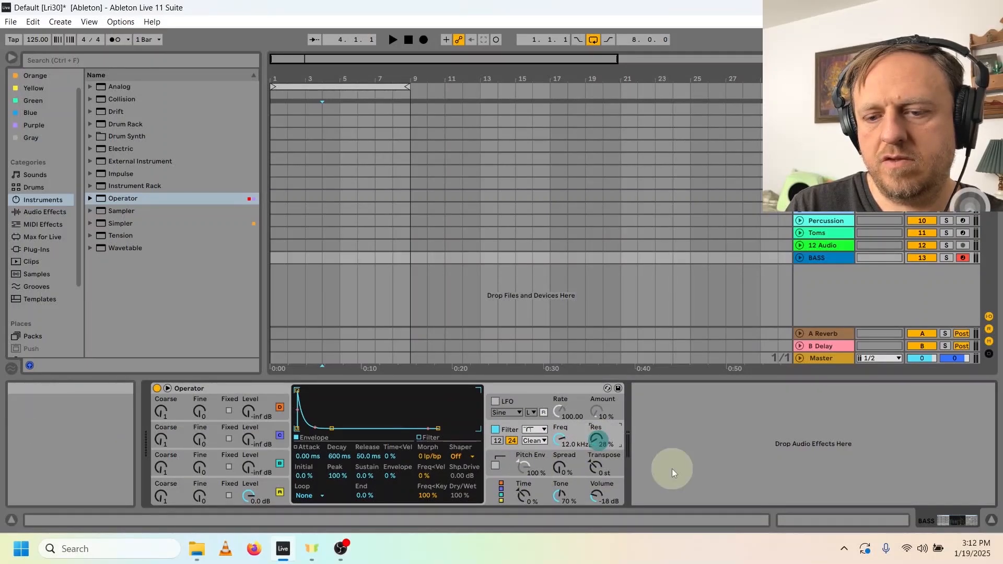
text(40)
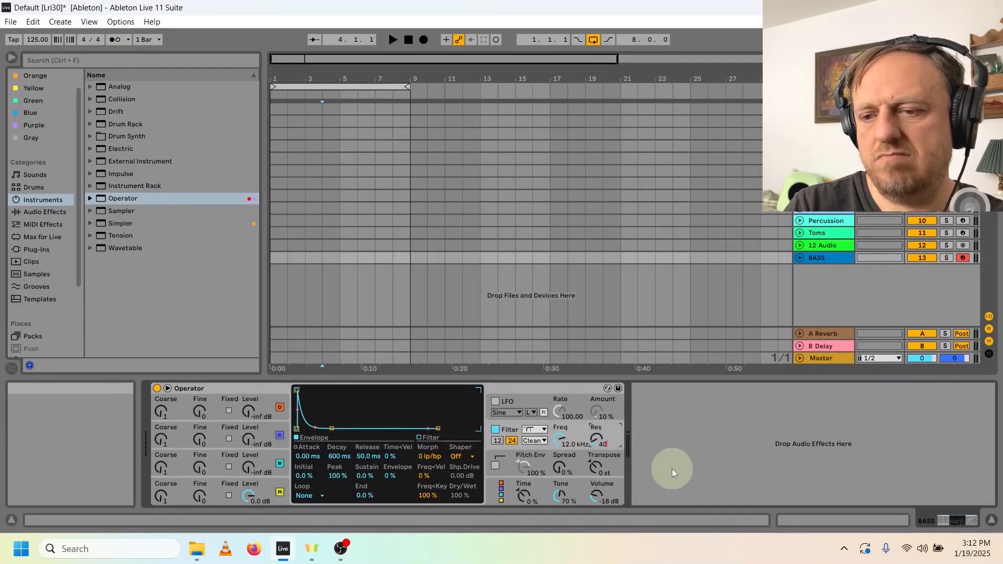
Create a four-bar looped MIDI clip at the start of the BASS track
double_click(275, 259)
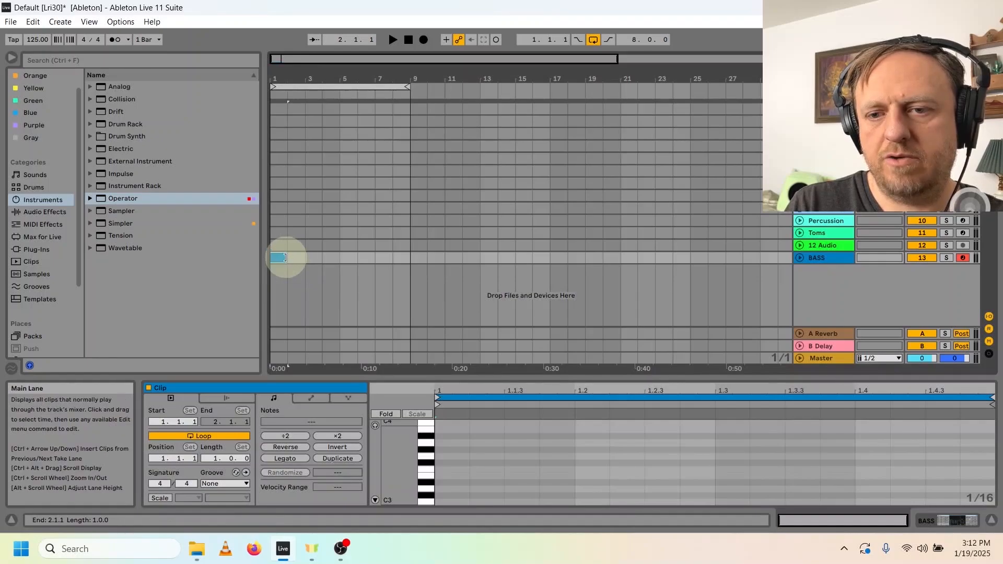
drag(287, 258, 348, 259)
Enter C0 sixteenth notes at 1.1, 1.2, 1.2.3 and 1.4.3 in the clip and play back the bassline
drag(404, 460, 396, 490)
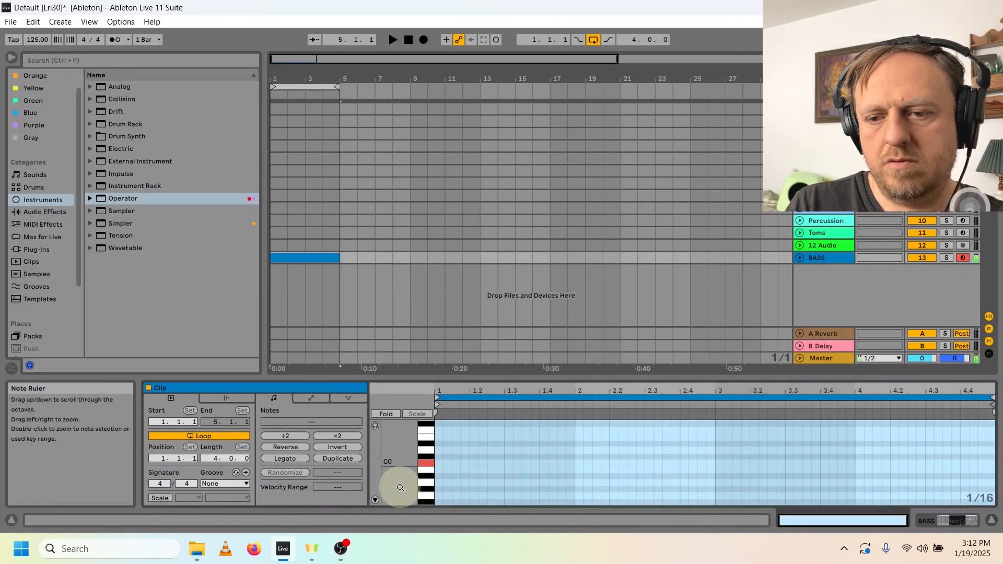
double_click(450, 464)
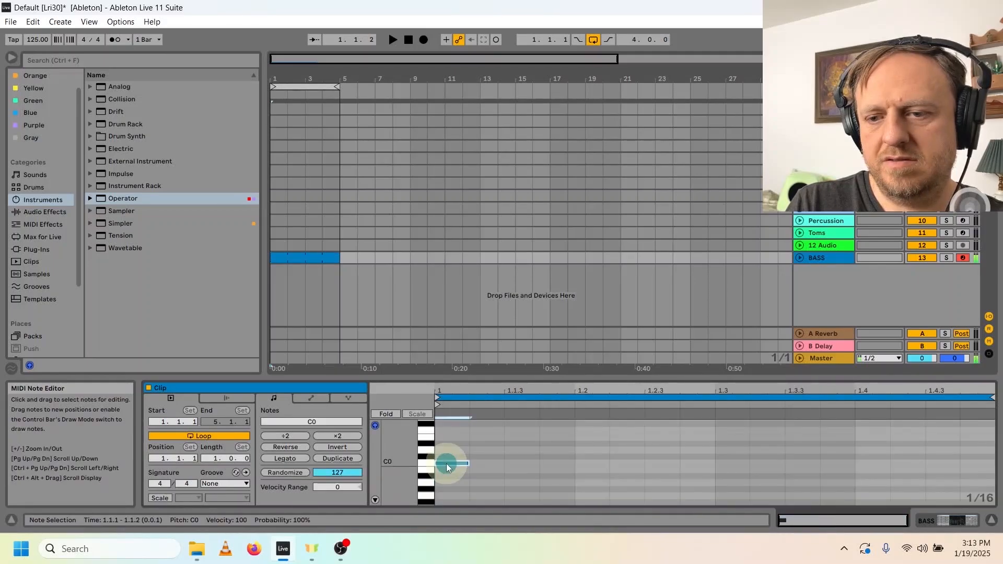
double_click(591, 463)
double_click(661, 464)
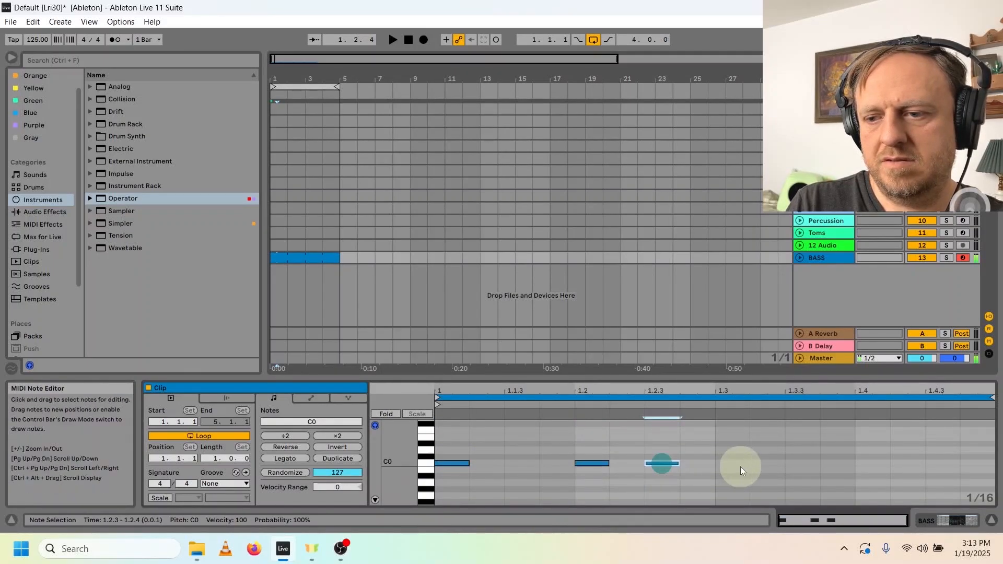
double_click(941, 463)
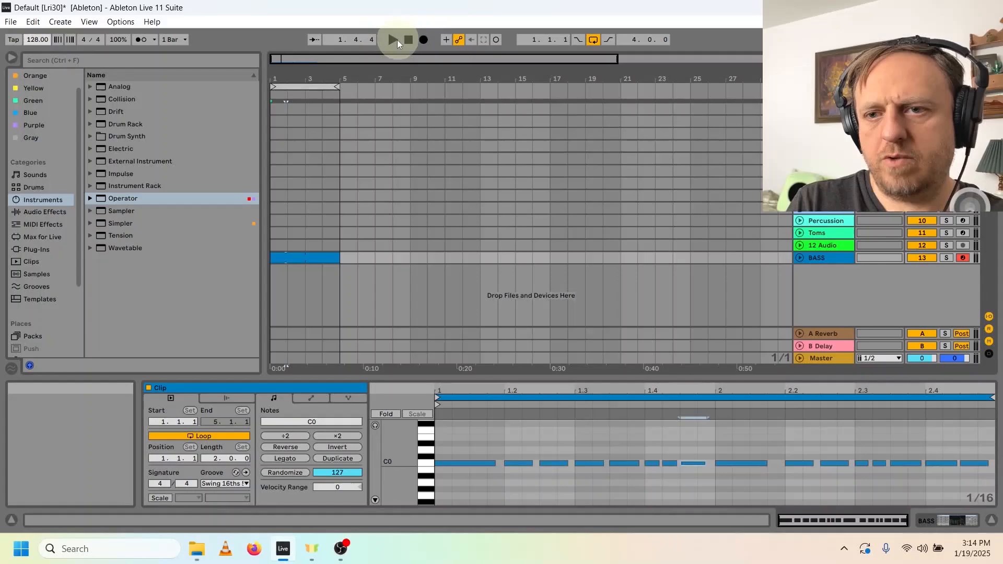
click(392, 41)
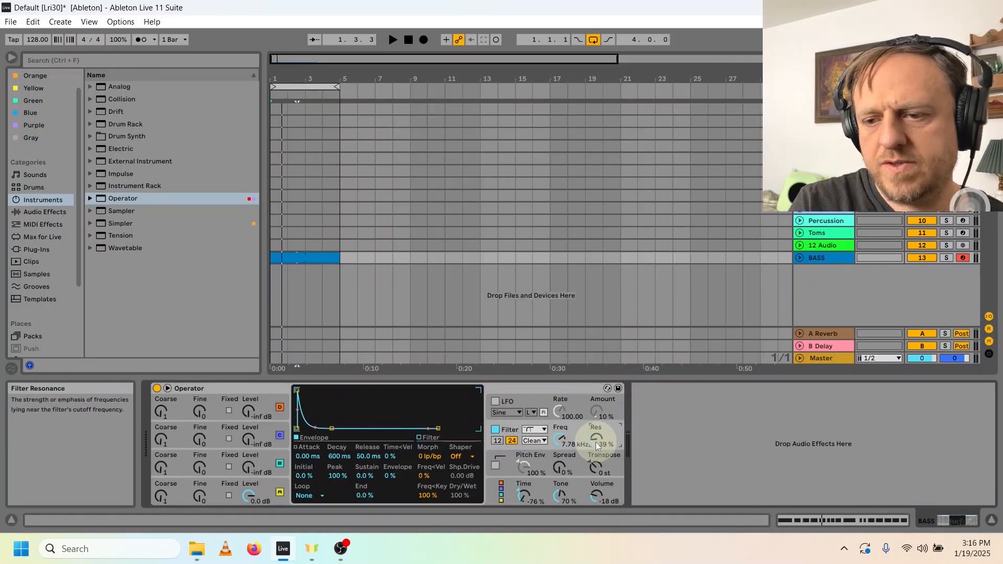
Raise Operator's filter resonance to 55% and disarm the BASS track for recording
drag(596, 442, 595, 441)
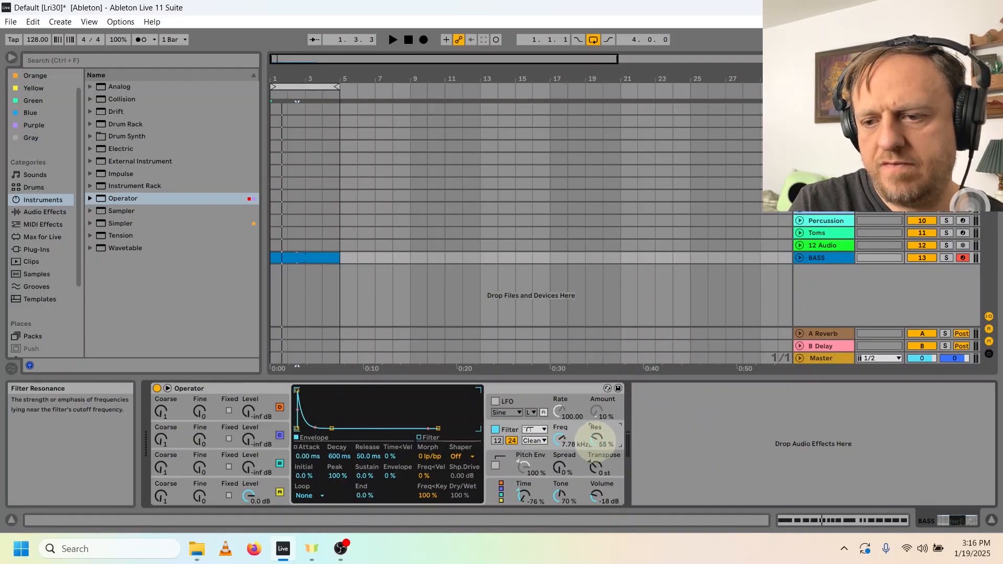
click(964, 257)
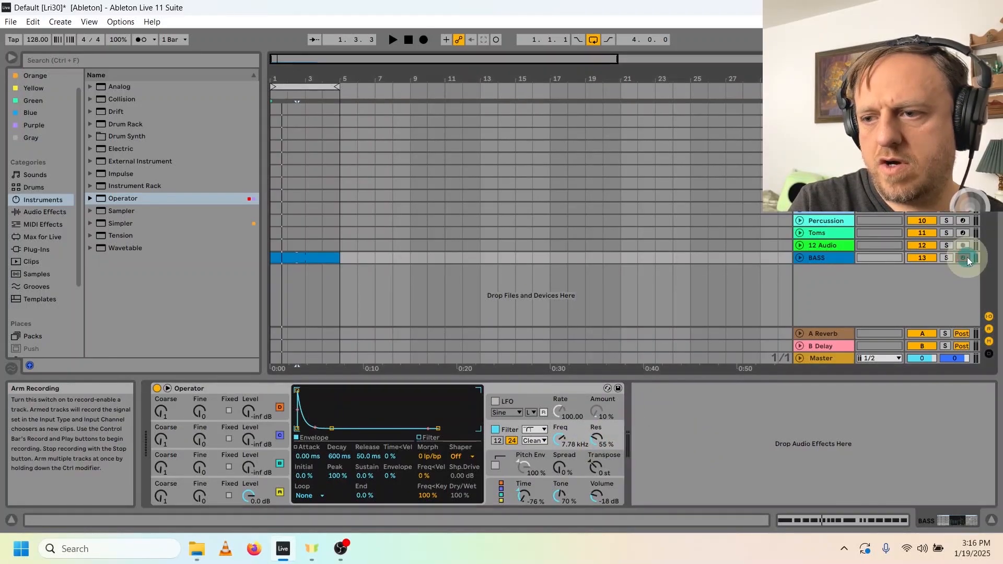
Record a moving automation of Operator's filter frequency over the four-bar loop and play it back
click(423, 40)
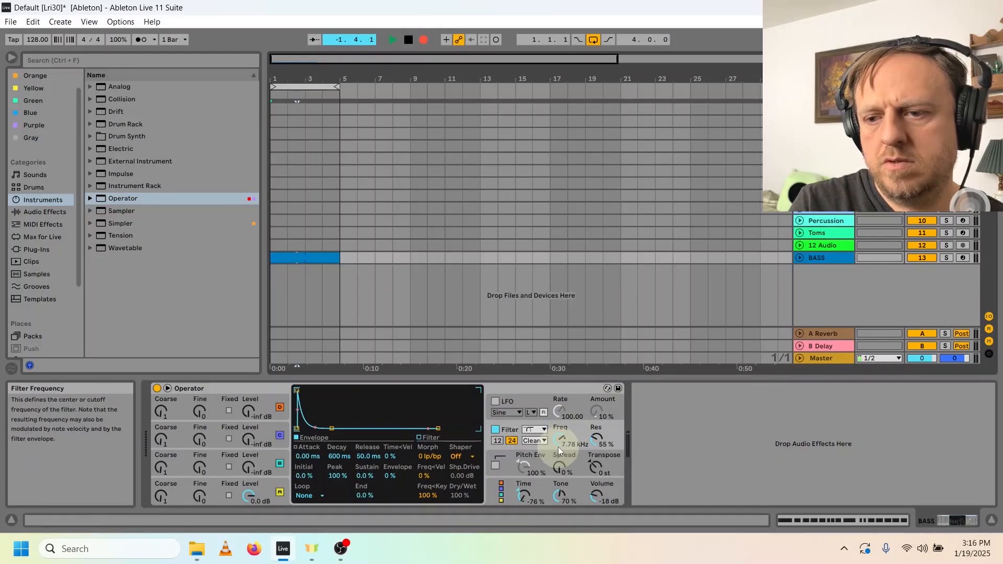
drag(557, 441, 559, 453)
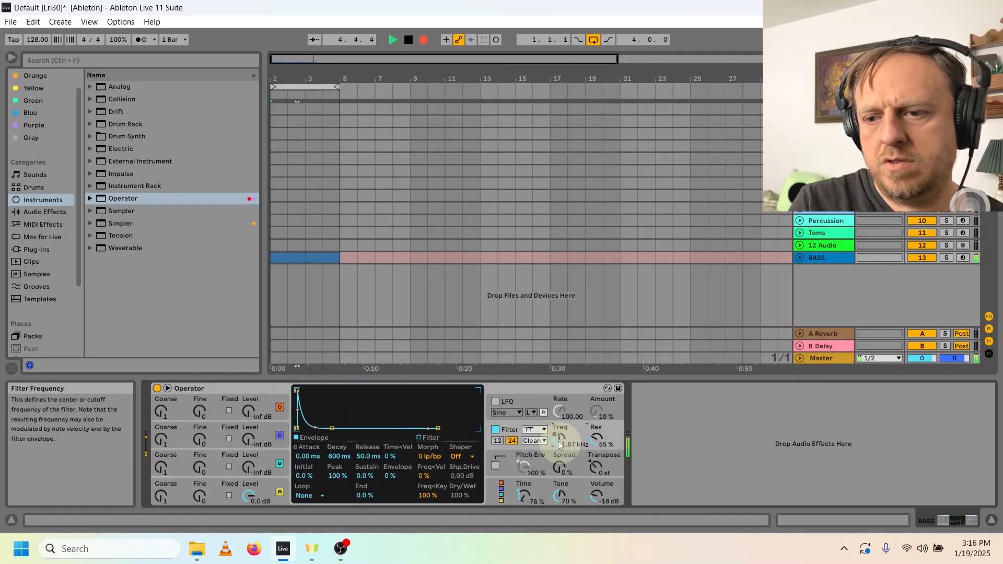
key(space)
key(space)
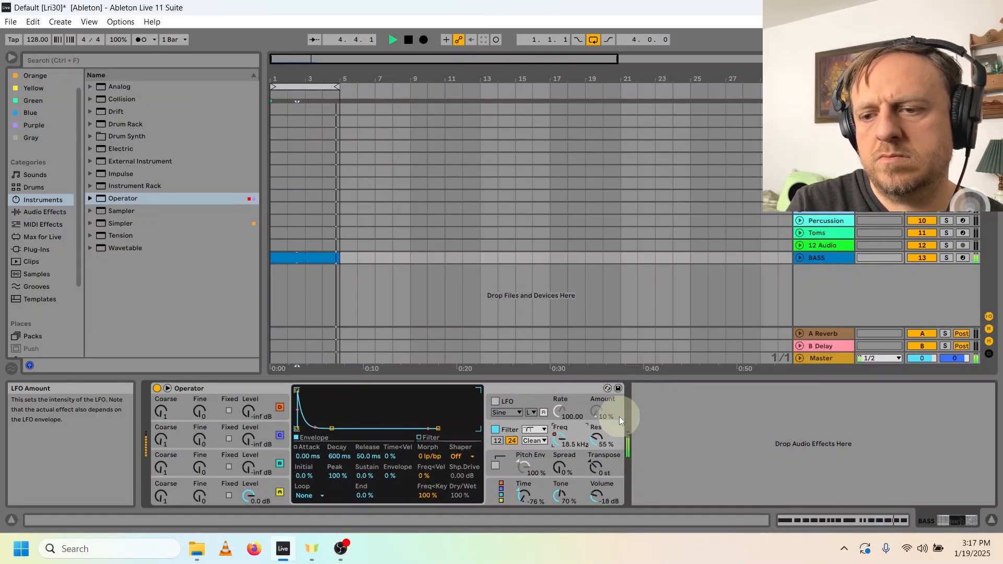
key(space)
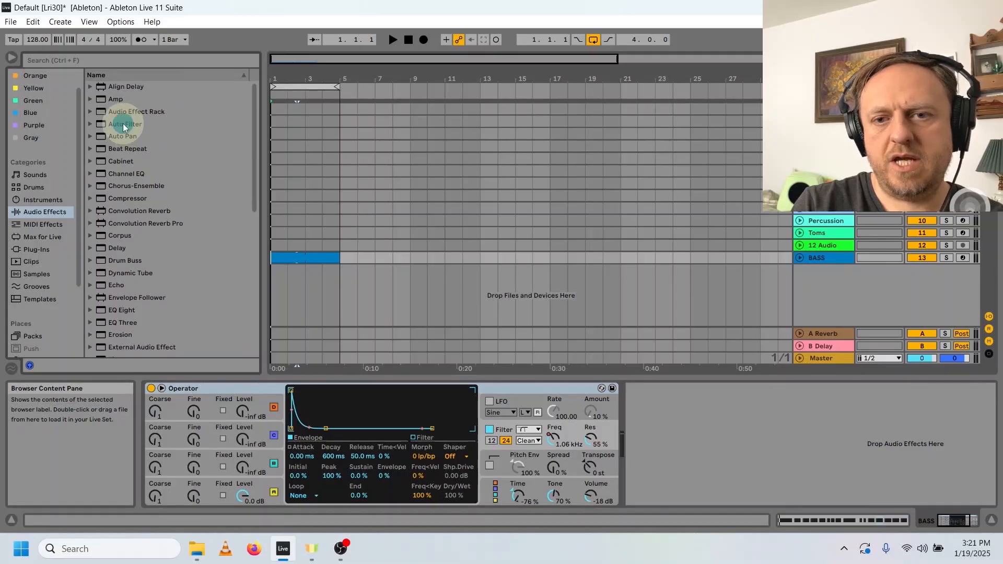
Add Auto Filter after Operator, using the Morph filter type with Morph at 44 hp/no and resonance at 75%
drag(123, 123, 719, 426)
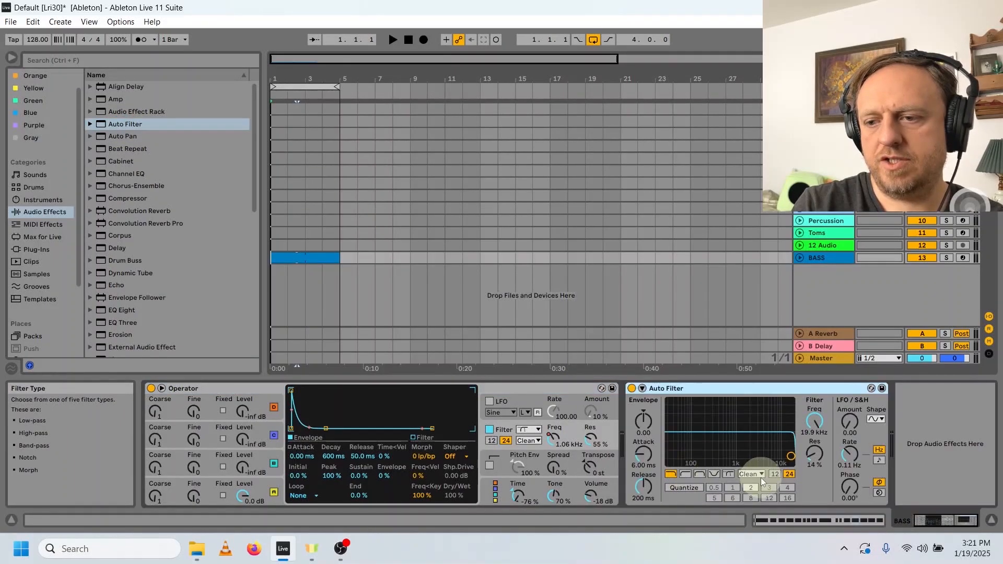
click(730, 474)
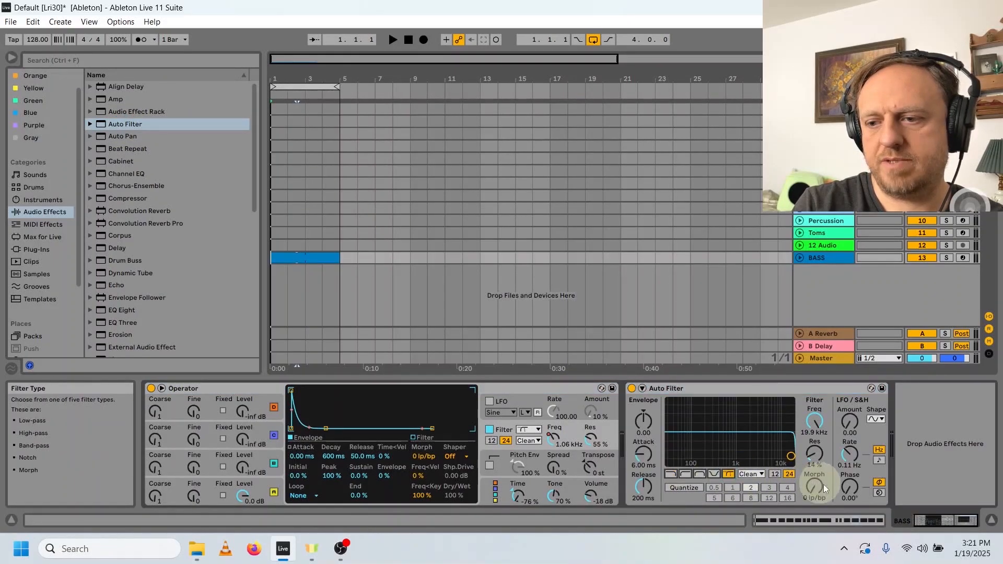
drag(814, 487, 814, 485)
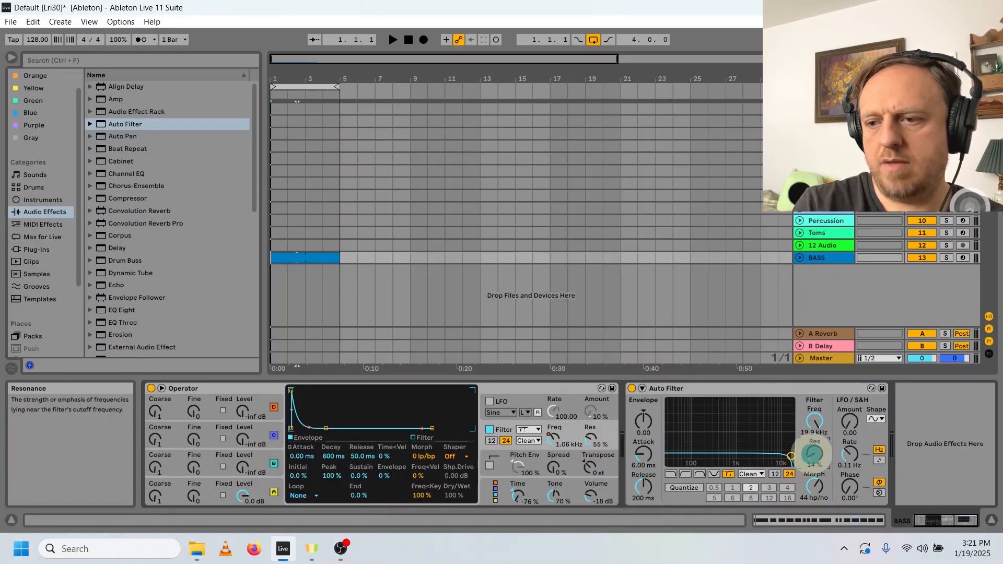
drag(813, 454, 813, 427)
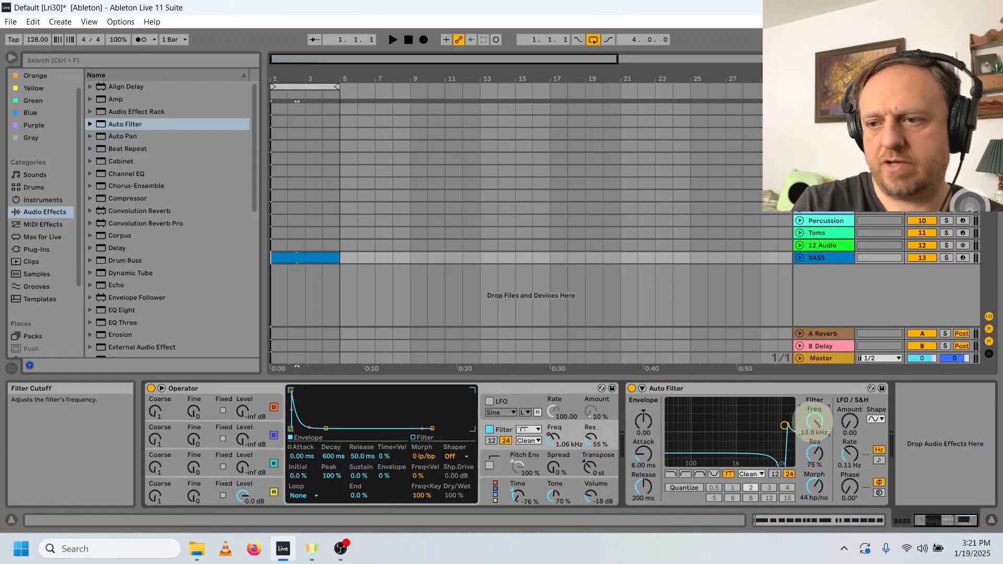
Record a moving automation of Auto Filter's cutoff frequency over the four-bar loop and stop playback
click(423, 39)
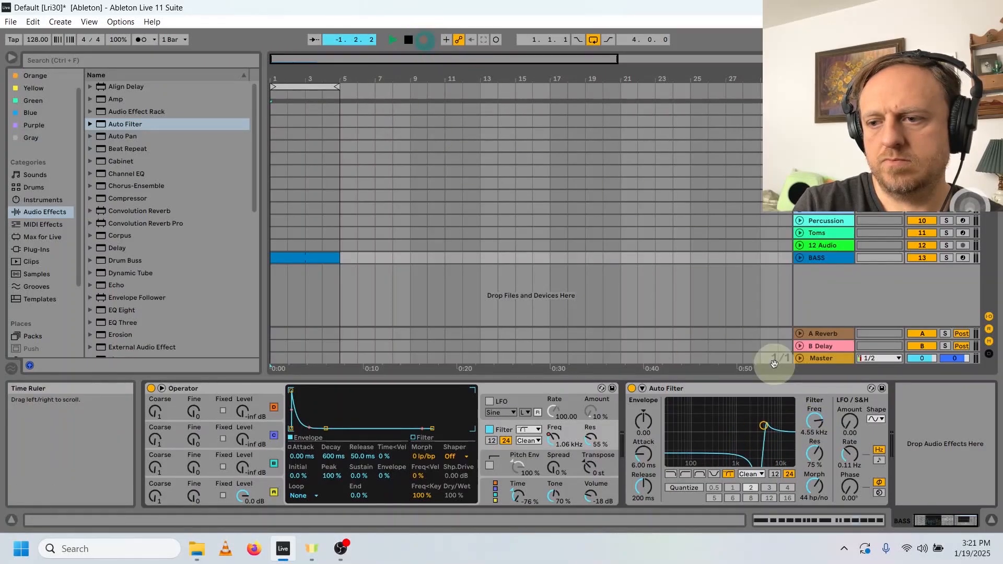
drag(820, 421, 815, 417)
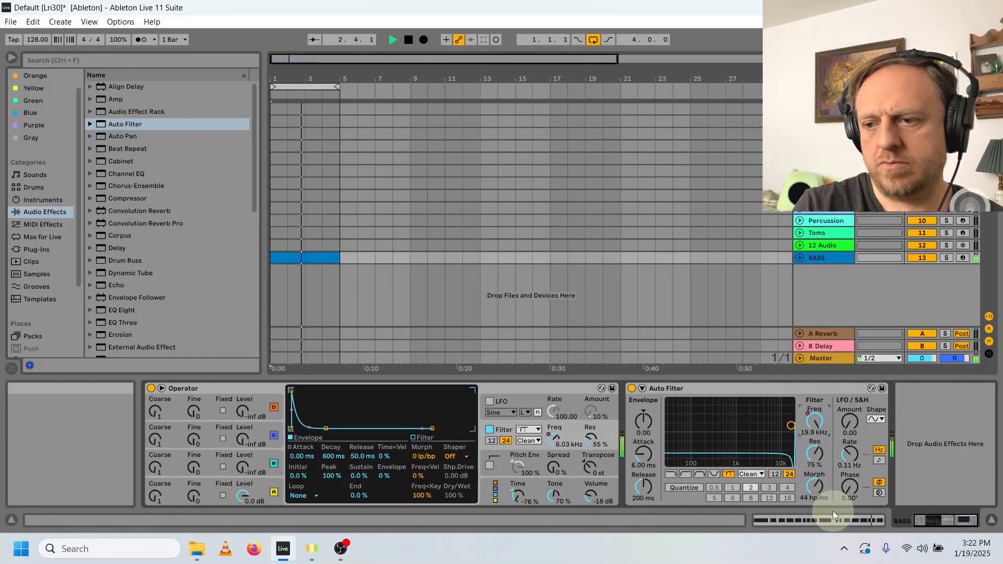
key(space)
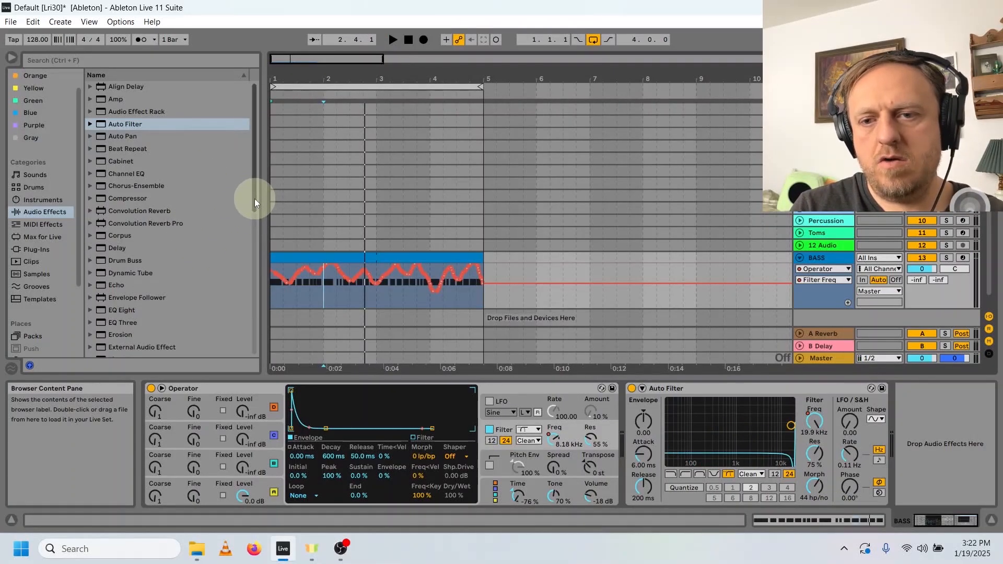
Add a Vocoder after Auto Filter on the BASS track and audition the loop through it
drag(255, 199, 249, 374)
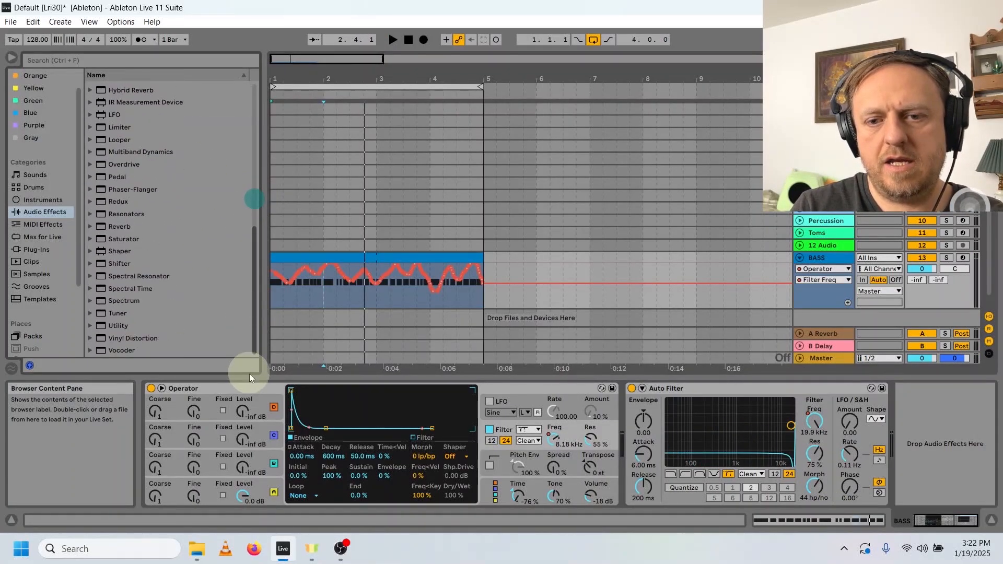
double_click(113, 348)
key(space)
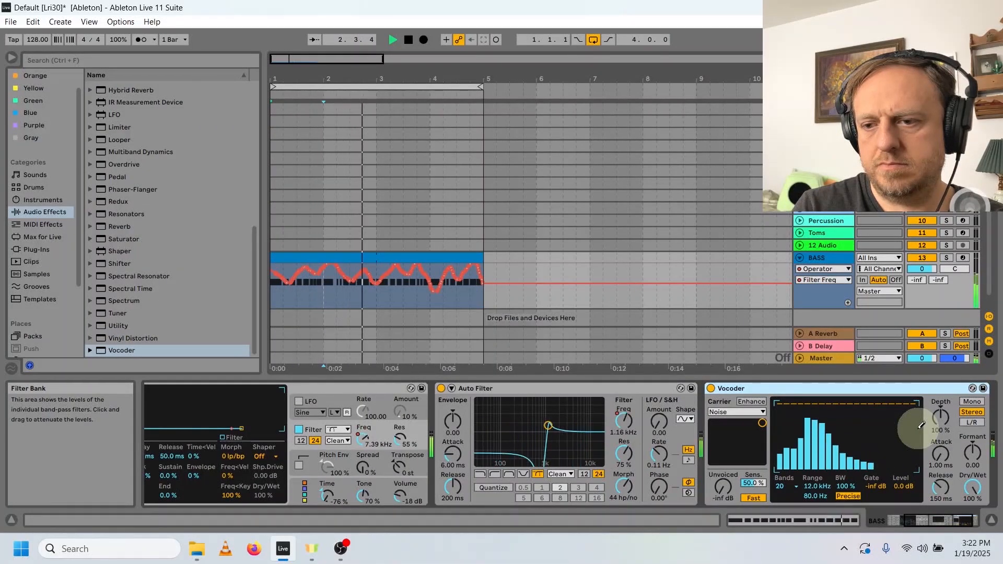
key(space)
Set the Vocoder's carrier to Pitch Tracking and audition the bassline
click(760, 411)
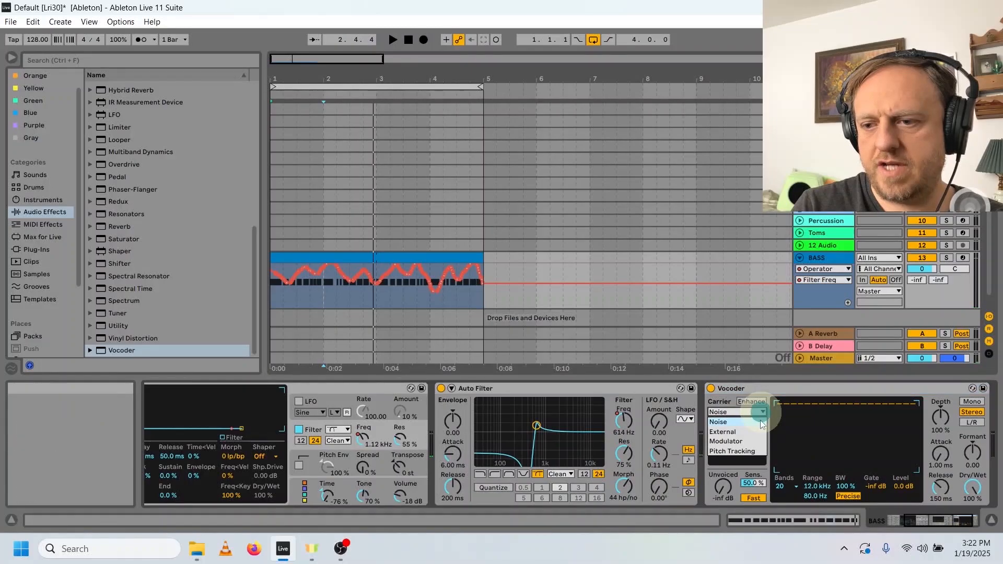
click(741, 453)
key(space)
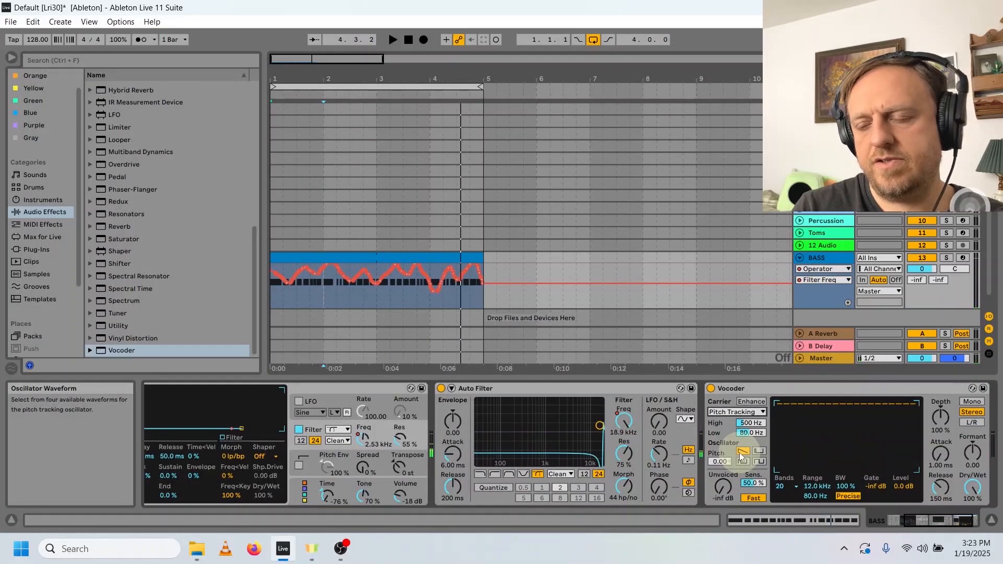
key(space)
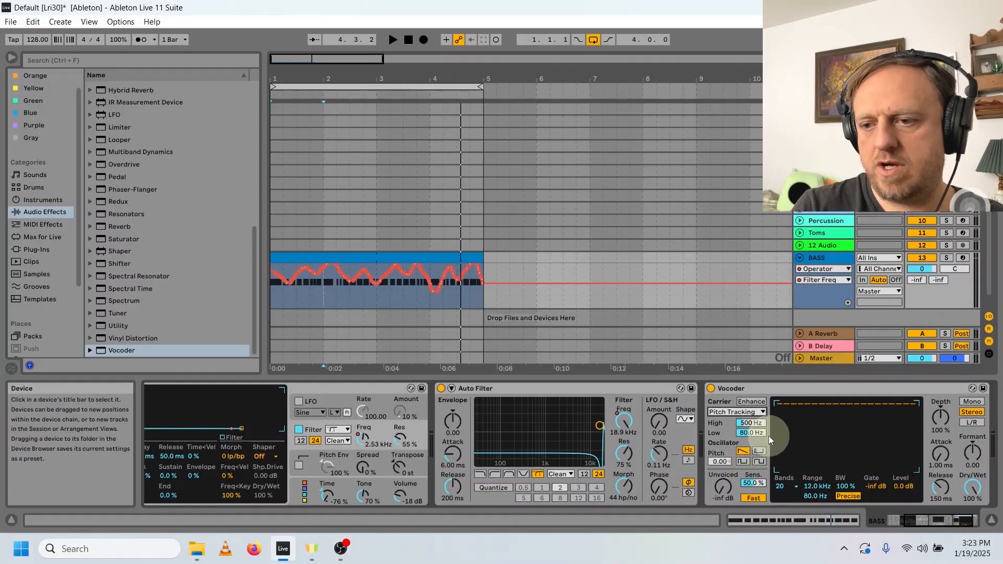
Play the loop again while checking the Vocoder's lower pitch detection parameter
key(space)
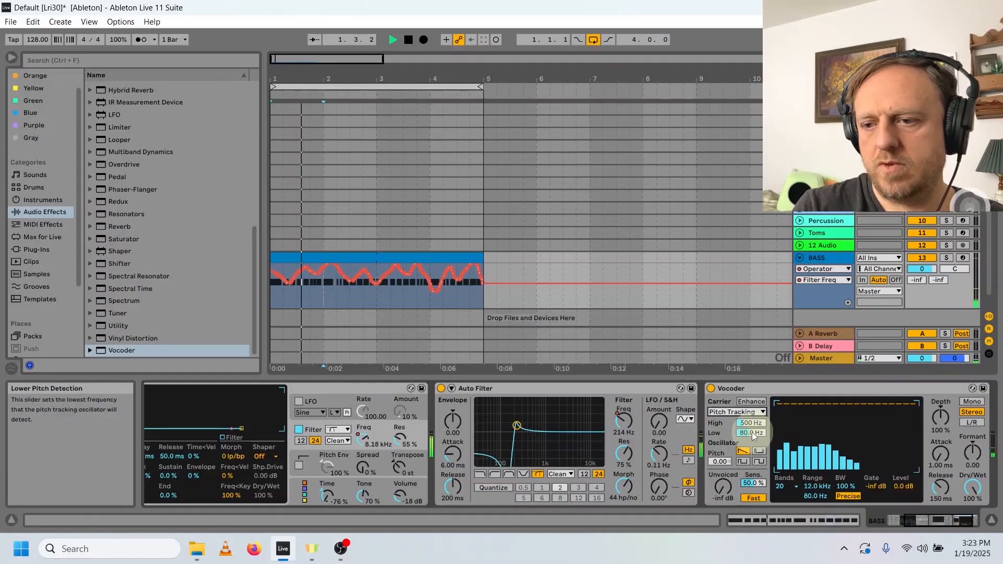
mouse_move(751, 432)
mouse_down()
mouse_move(751, 441)
mouse_move(751, 432)
mouse_up()
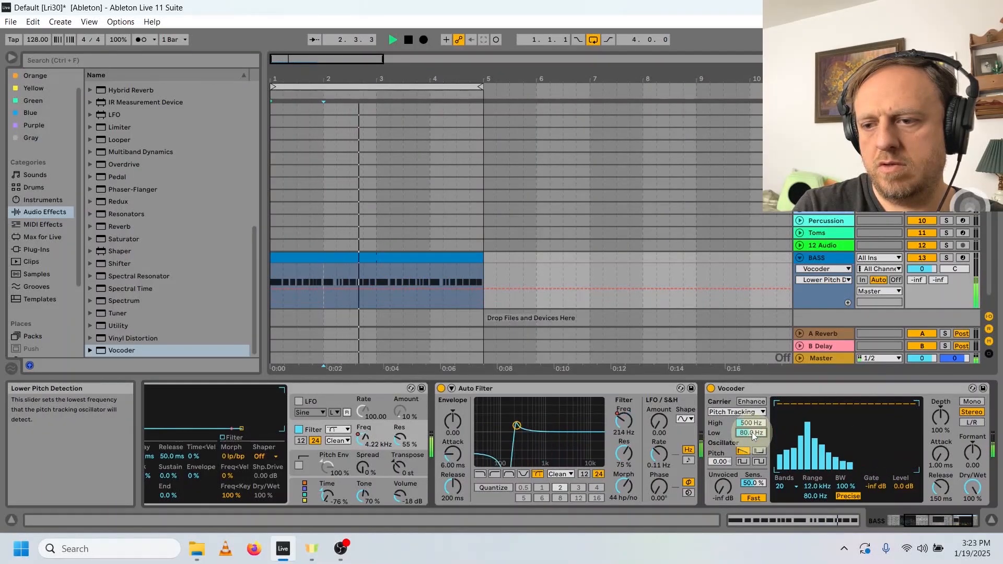
key(space)
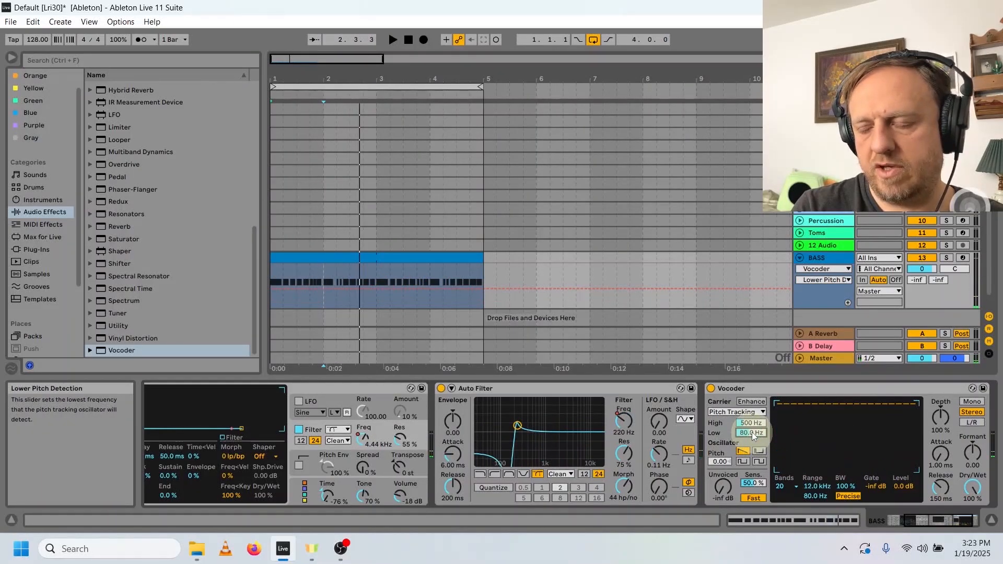
key(space)
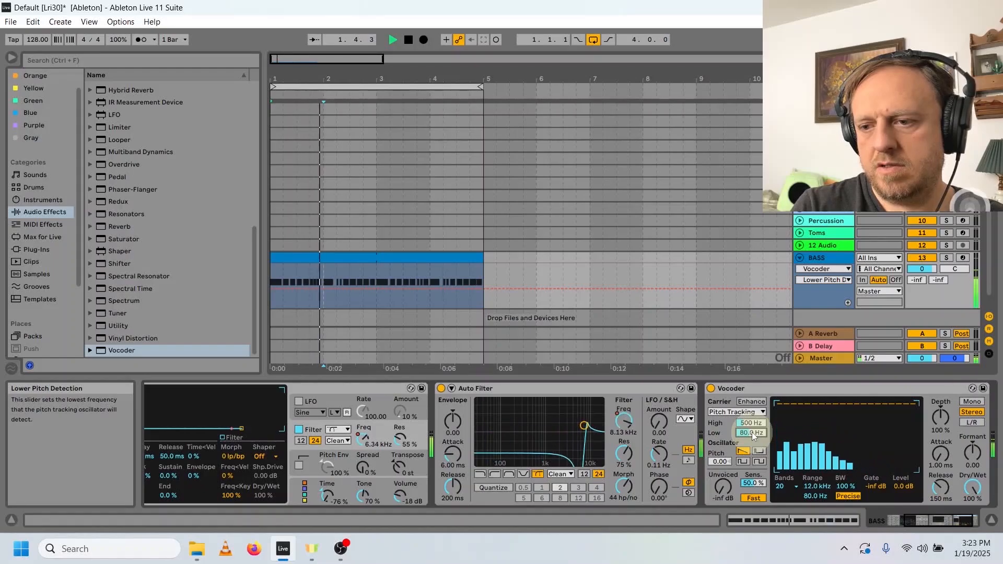
key(space)
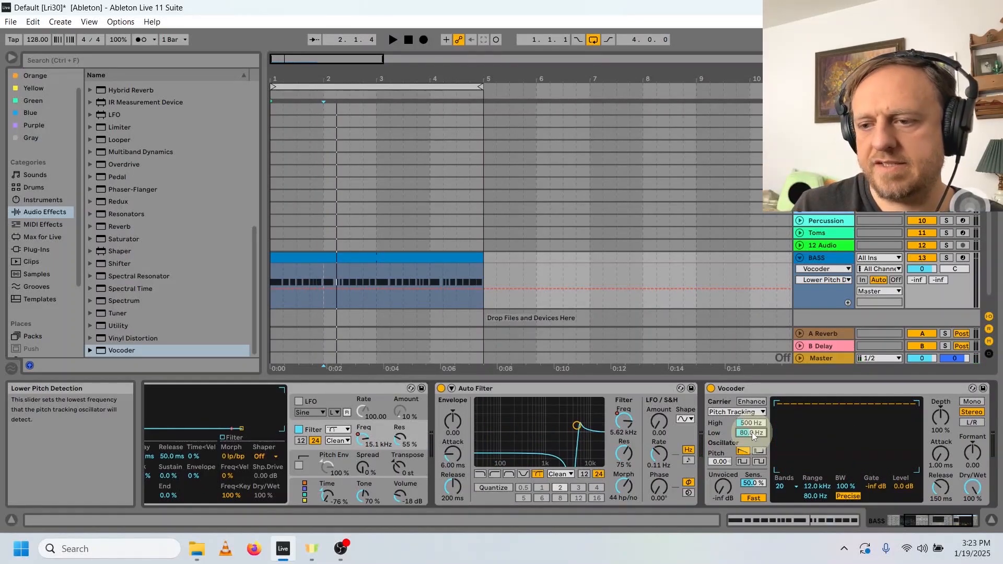
Set the Vocoder to 40 bands and slope its lowest filter bank bands downward while auditioning the loop
click(795, 488)
click(785, 477)
key(space)
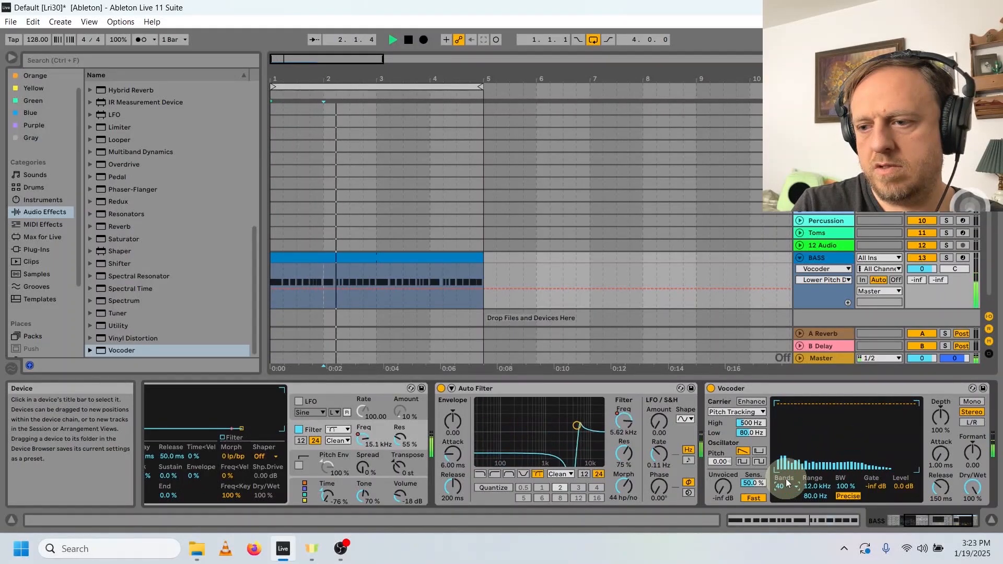
key(space)
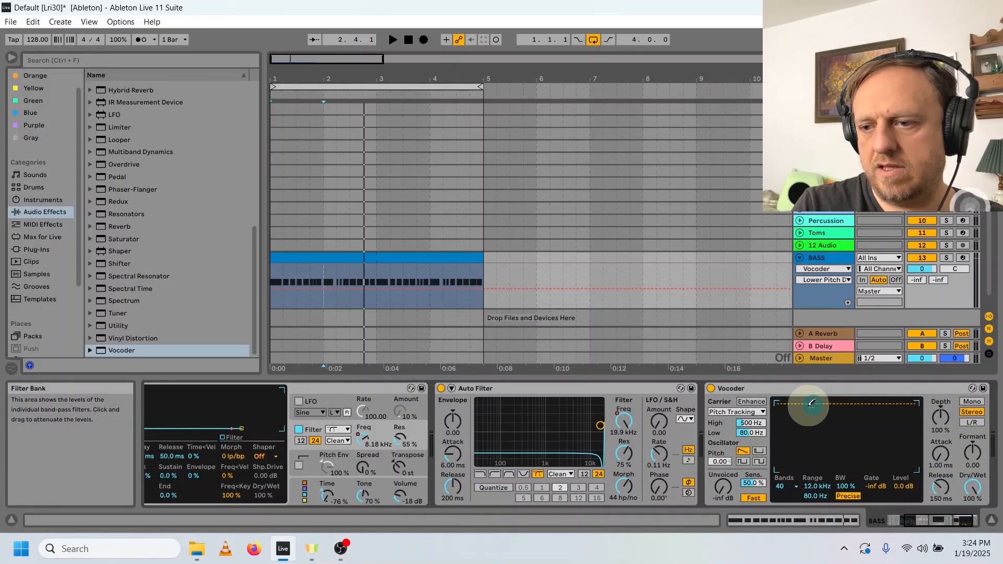
key(space)
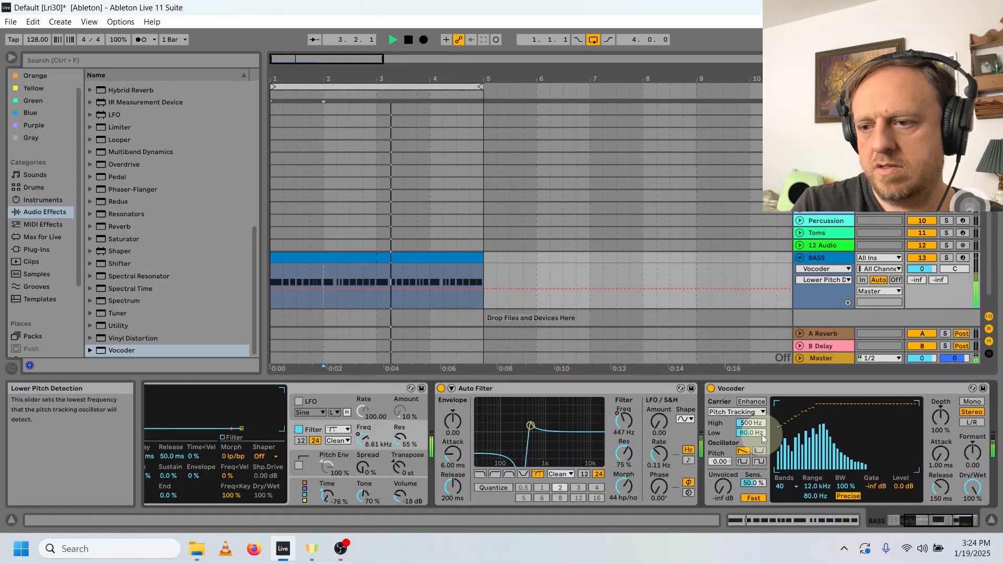
key(space)
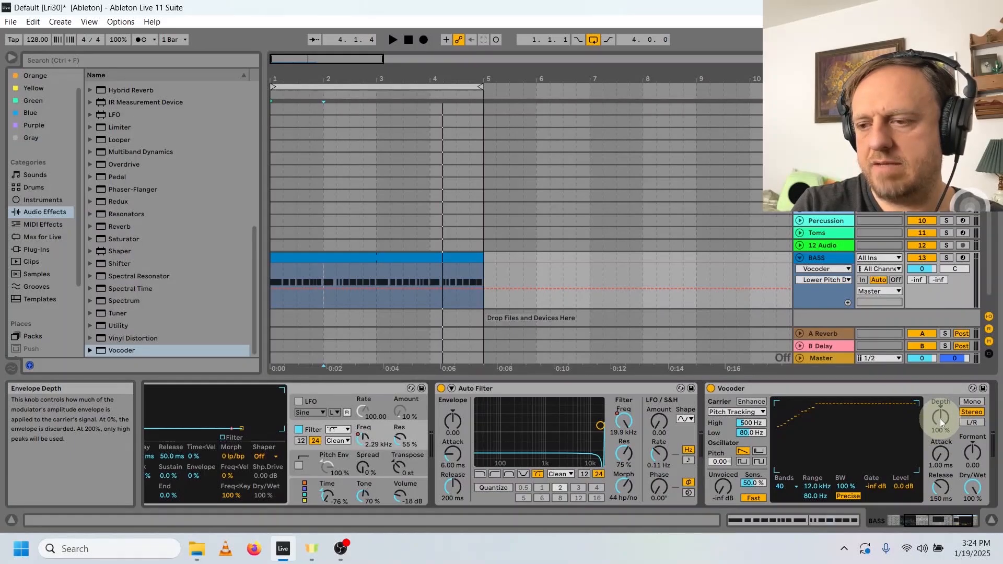
Set the Vocoder's Formant to 7.80 and its Depth to 157% while the loop plays
key(space)
drag(939, 418, 939, 408)
drag(972, 452, 941, 407)
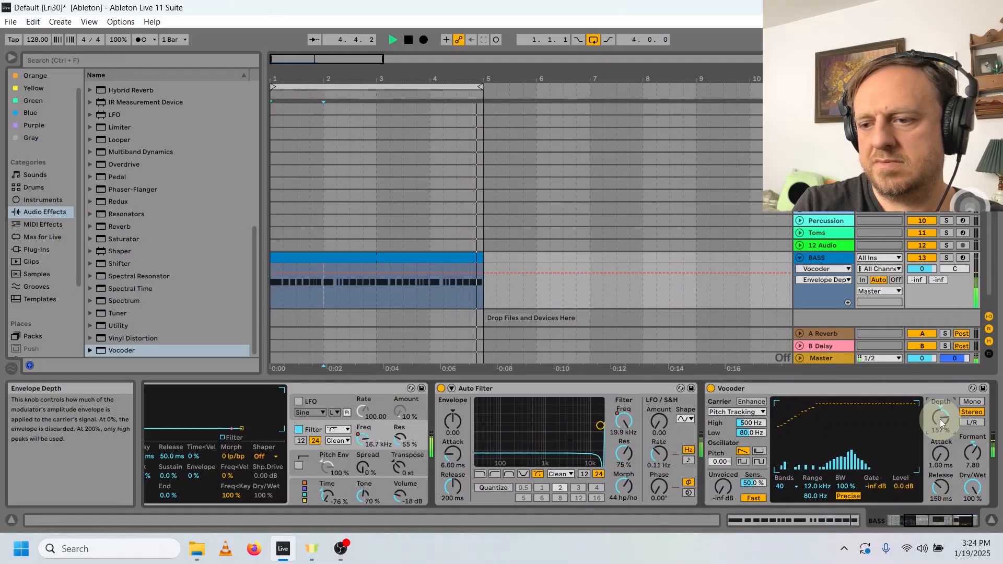
key(space)
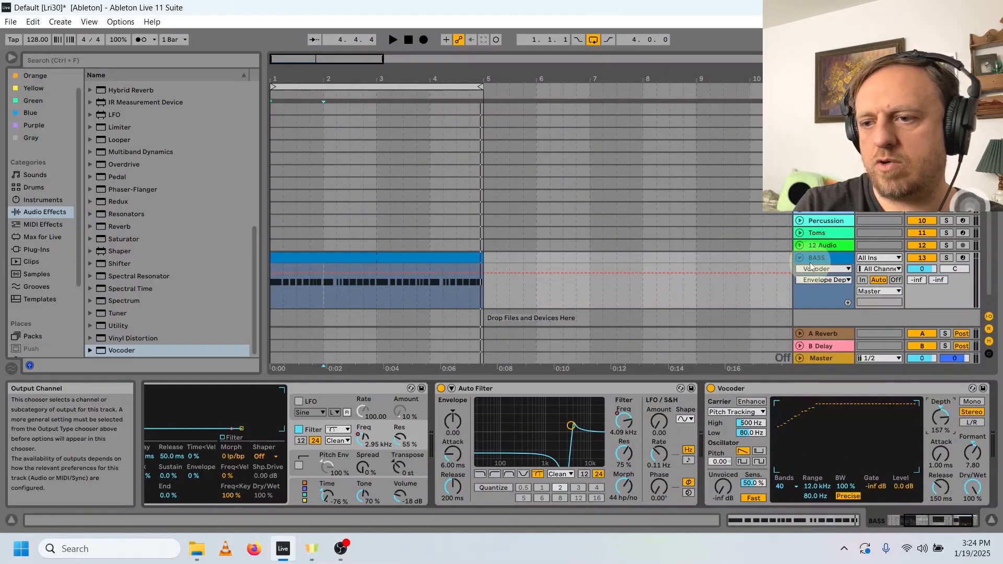
Move the empty audio track directly below the BASS track, fold BASS and unfold the audio track
scroll(744, 222, down, 1)
click(799, 246)
drag(814, 246, 811, 262)
click(798, 258)
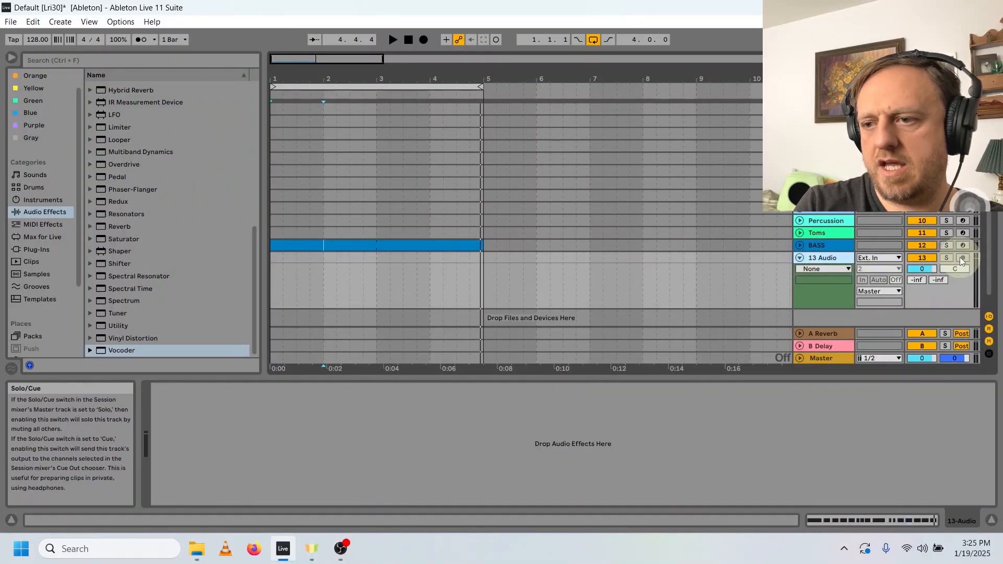
Route BASS into the empty audio track, arm it and record one four-bar pass of the bassline
click(893, 258)
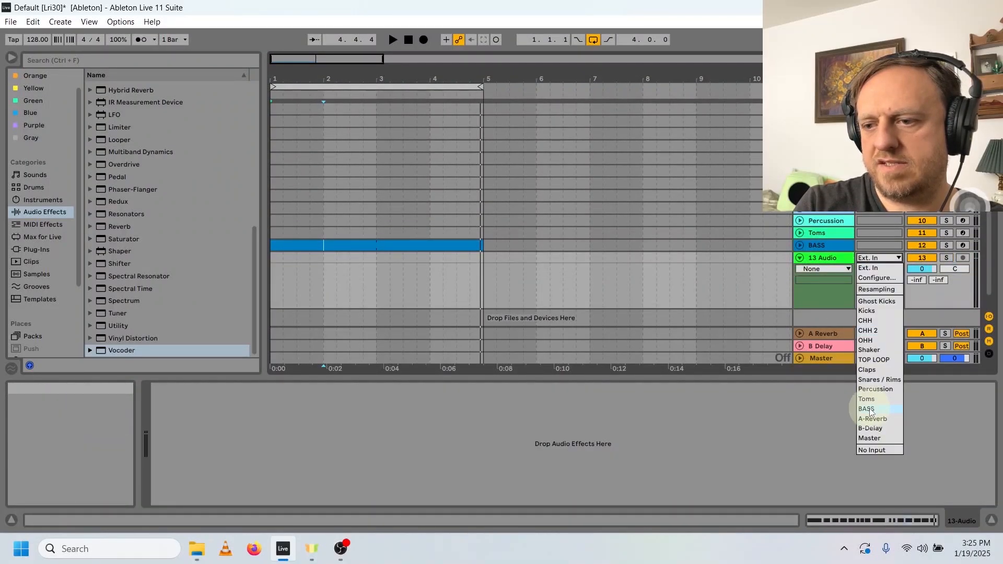
click(869, 410)
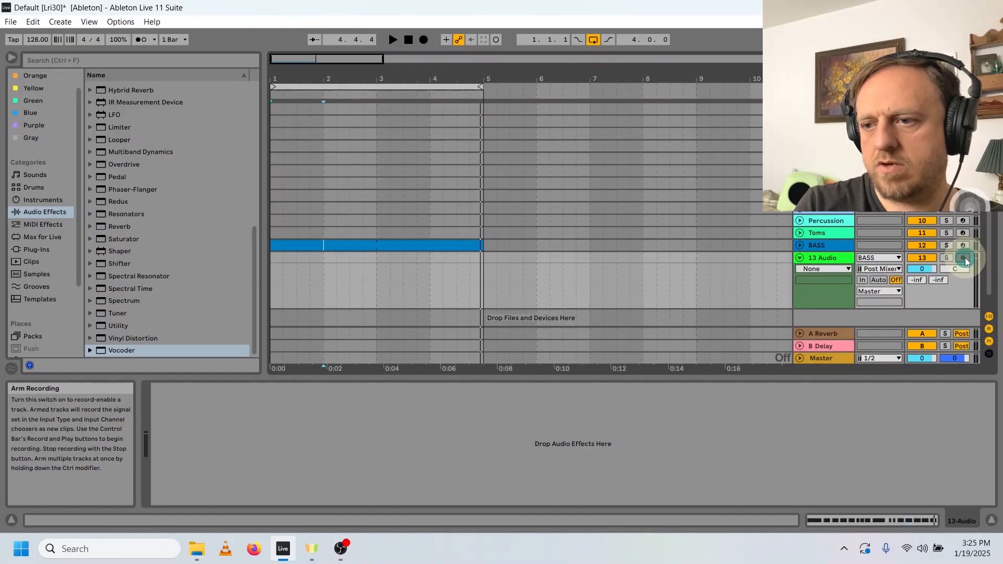
click(964, 259)
click(424, 41)
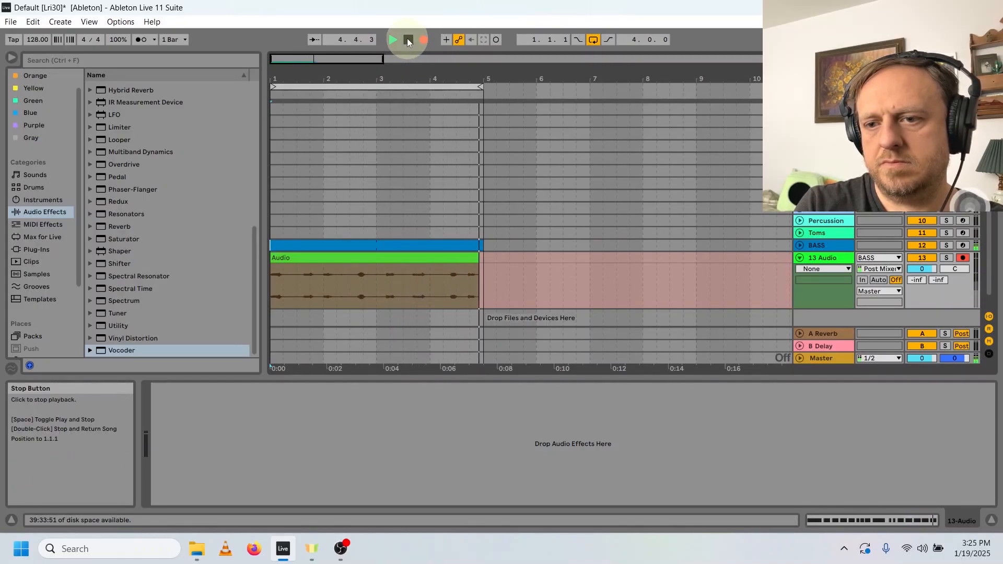
click(408, 40)
Consolidate the recorded bass clip into one audio sample and reset its gain to 0.00 dB
click(277, 296)
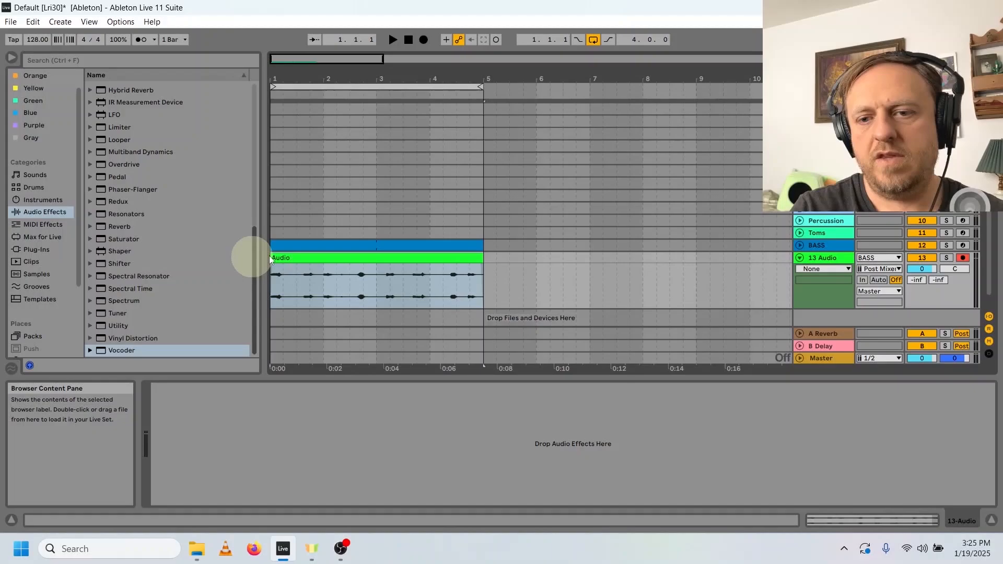
right_click(349, 263)
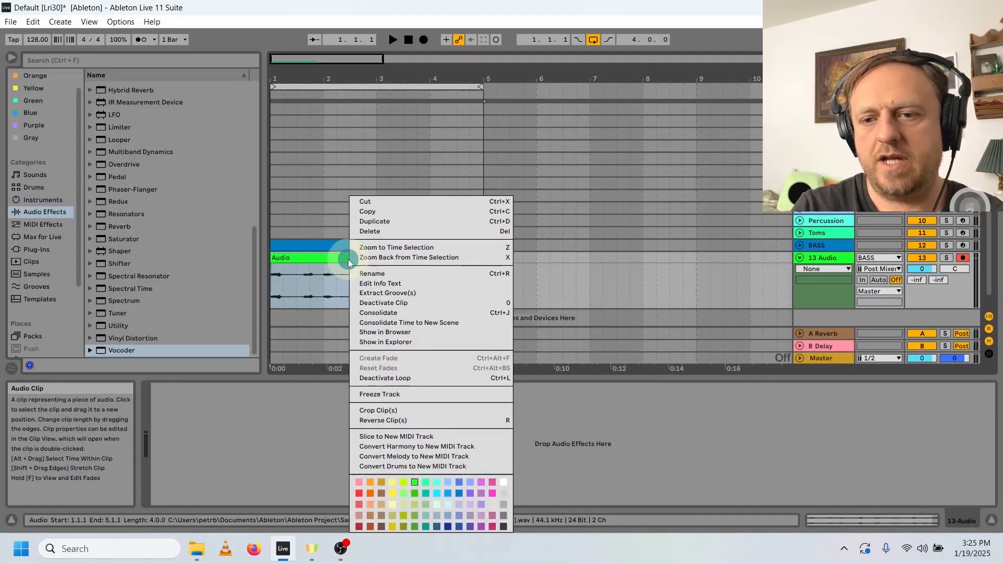
click(391, 313)
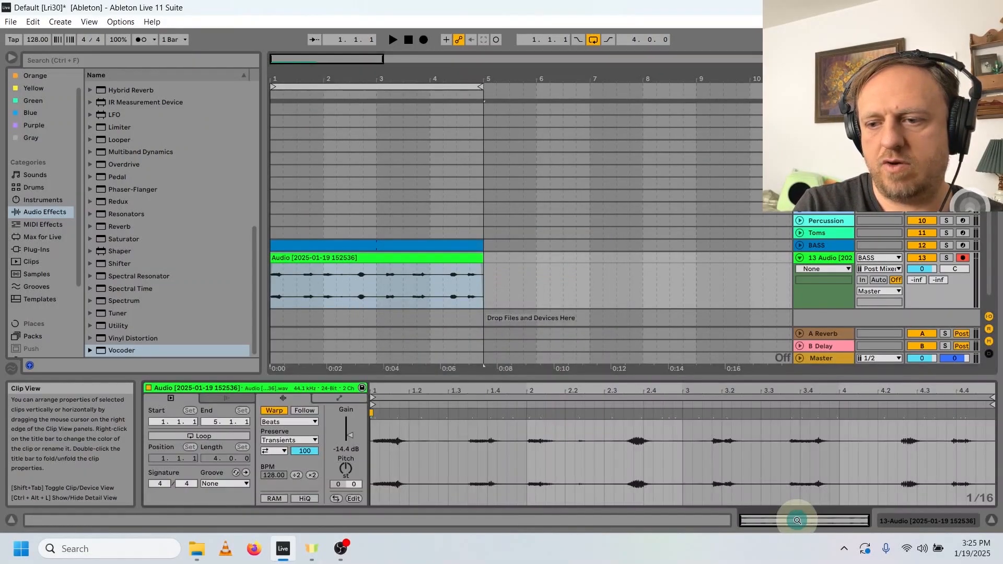
double_click(343, 451)
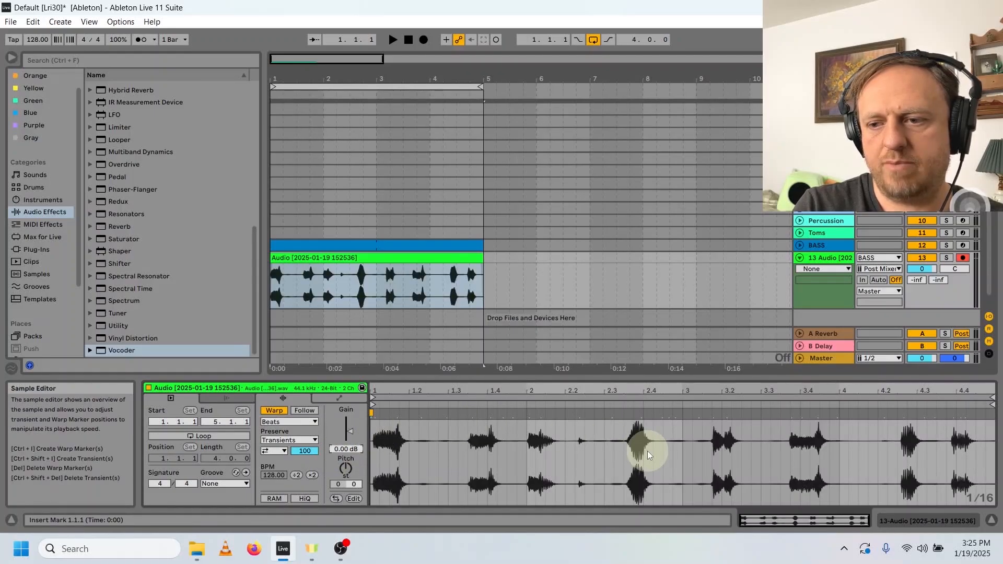
Set the recorded audio track to No Input and deactivate the BASS track, auditioning the resampled loop
click(896, 257)
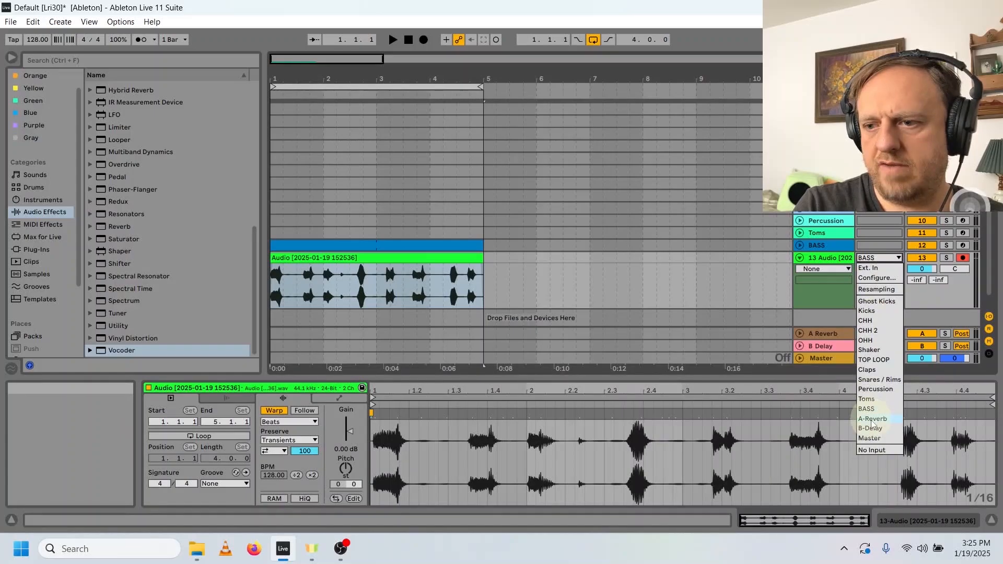
click(873, 450)
key(space)
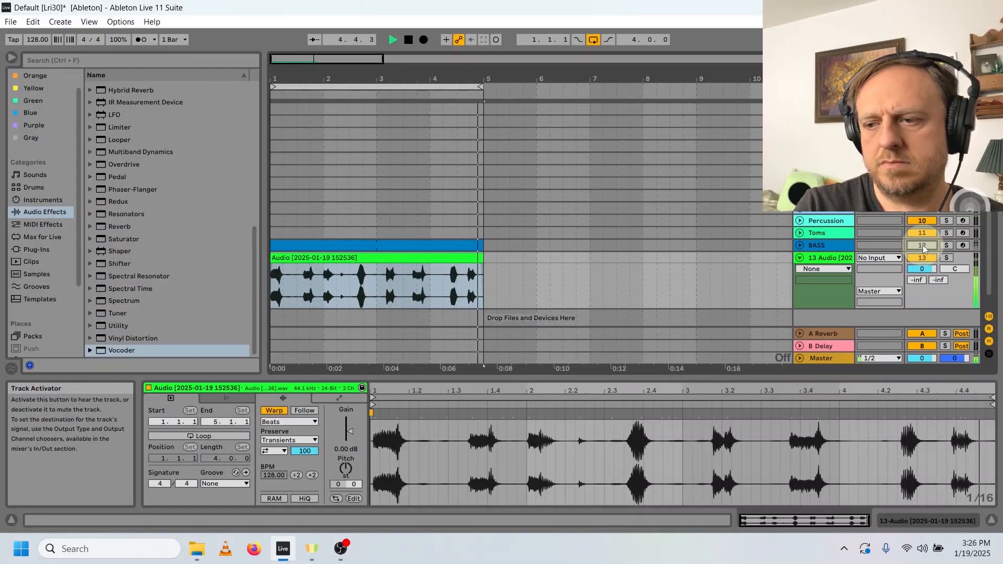
key(space)
Add an EQ Eight to the resampled audio track with a low cut at 391 Hz in band 1
click(897, 523)
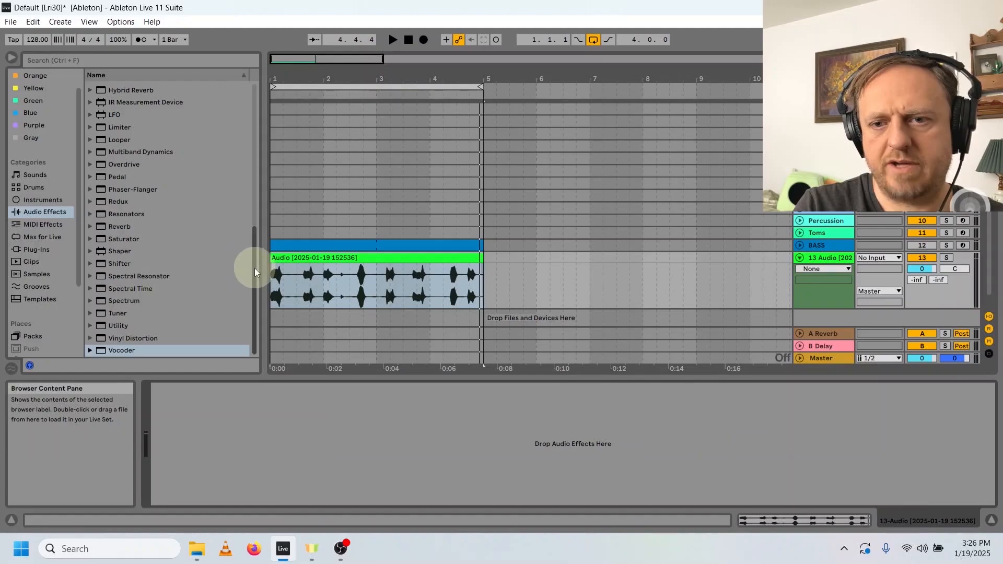
scroll(108, 169, up, 3)
scroll(108, 169, up, 5)
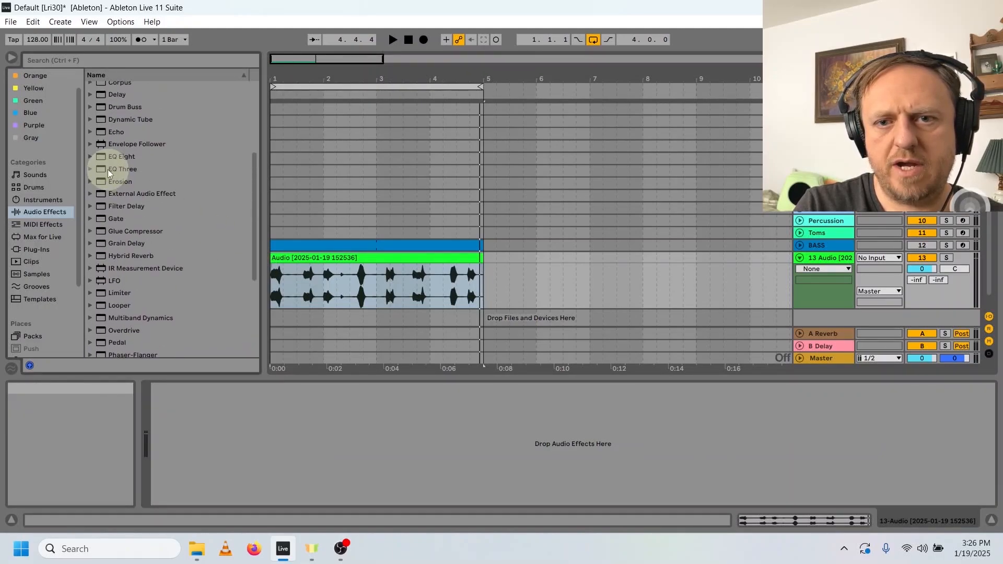
drag(121, 259, 206, 499)
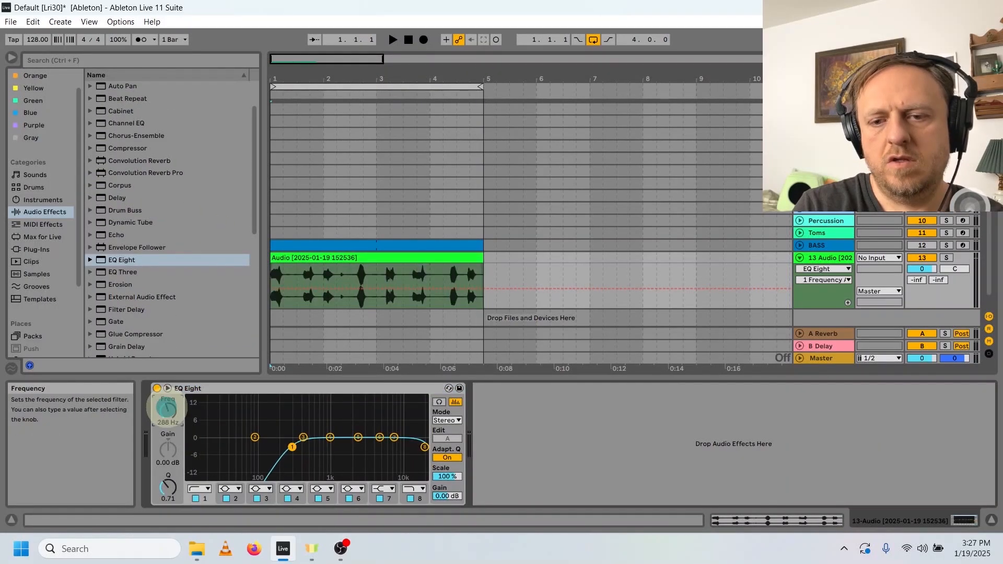
drag(166, 408, 166, 408)
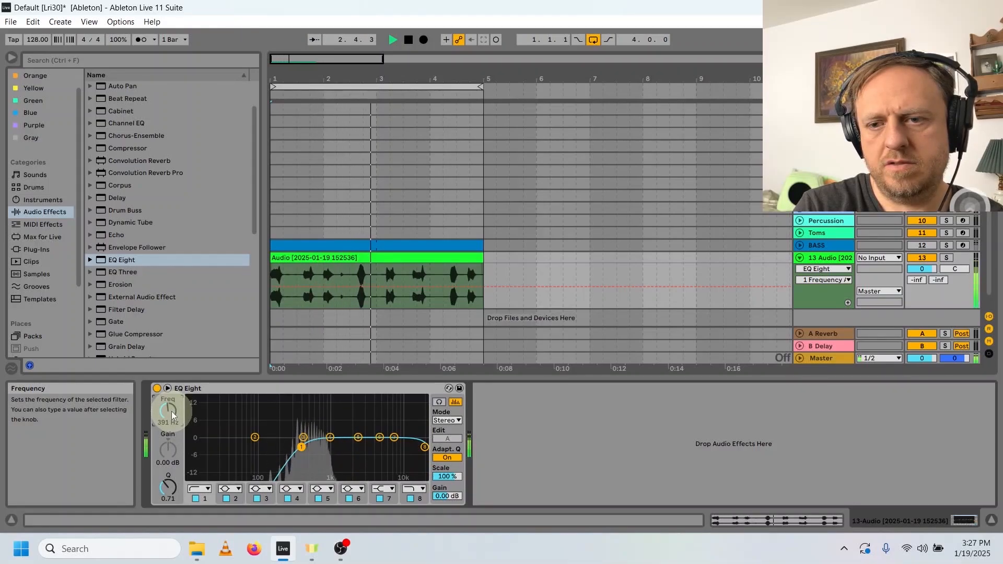
key(space)
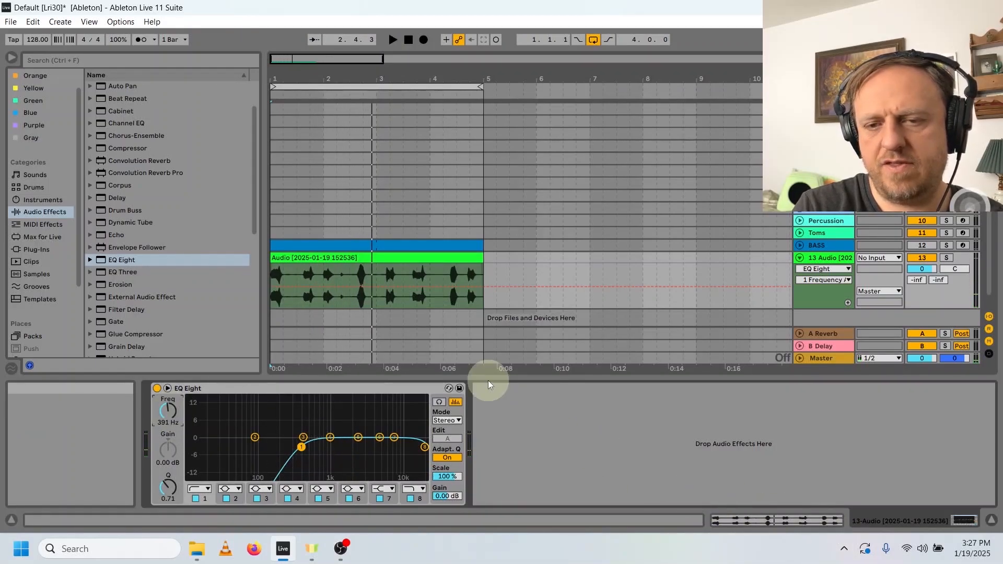
Add a Limiter after EQ Eight and set its ceiling to -15.0 dB while auditioning the loop
scroll(146, 263, down, 7)
drag(121, 127, 524, 414)
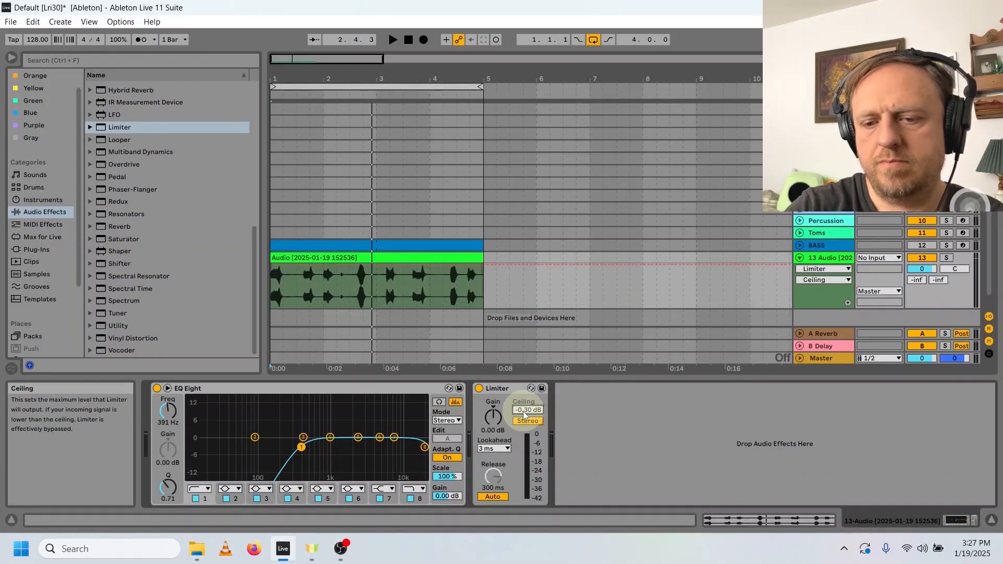
key(space)
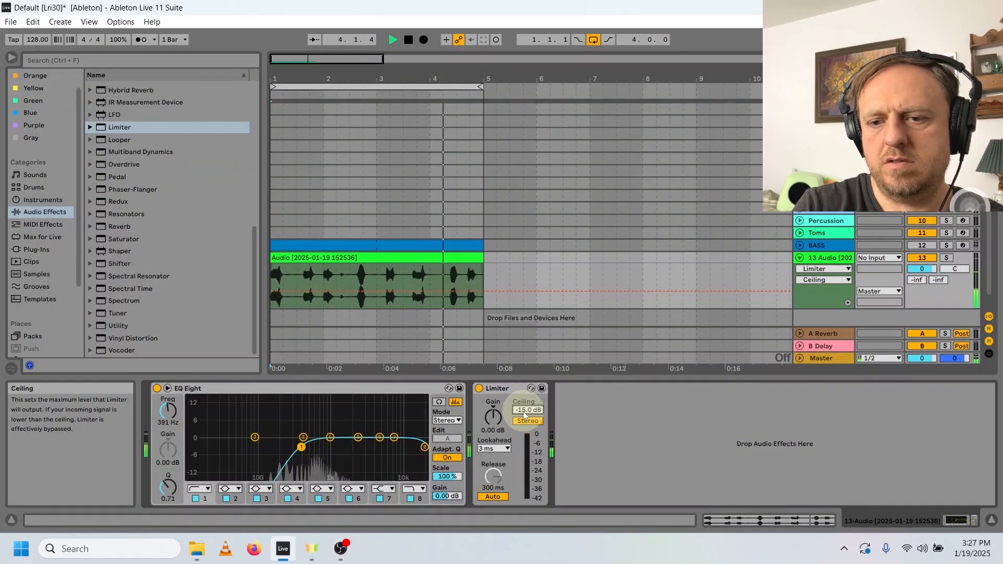
key(space)
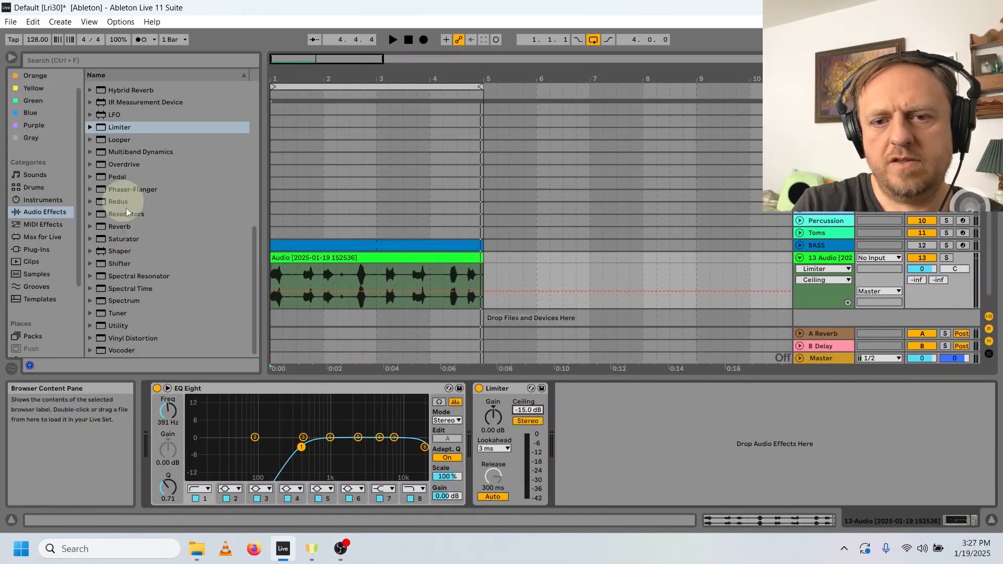
Add a Compressor after the Limiter with the threshold at -37.6 dB and output gain at 2.97 dB
scroll(126, 209, up, 5)
scroll(126, 209, up, 3)
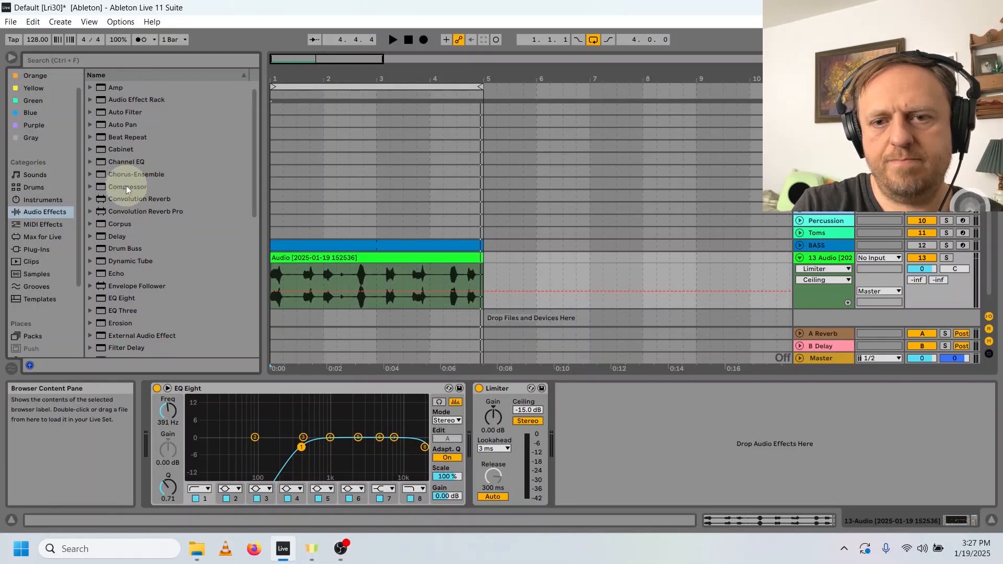
drag(126, 187, 663, 445)
key(space)
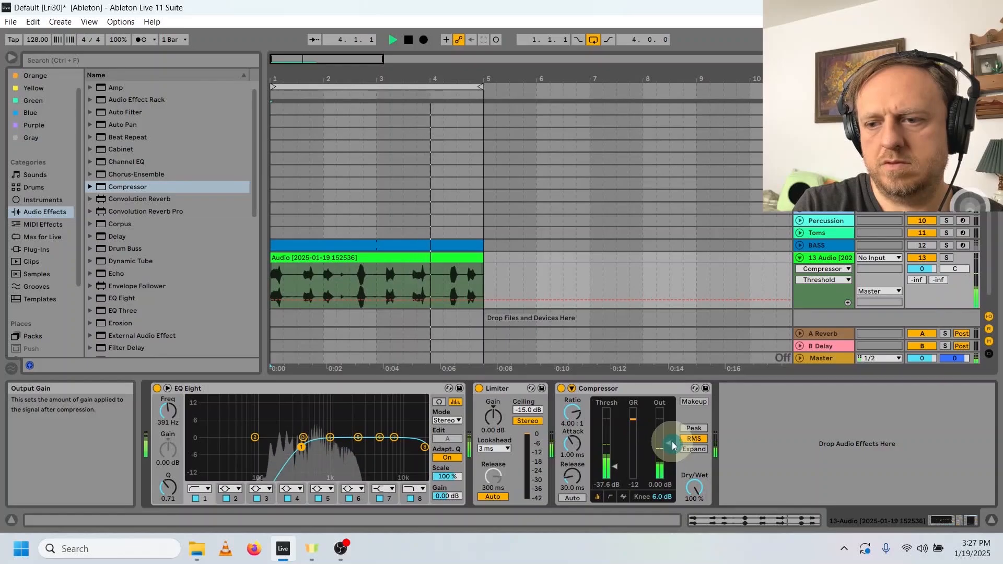
drag(670, 444, 669, 439)
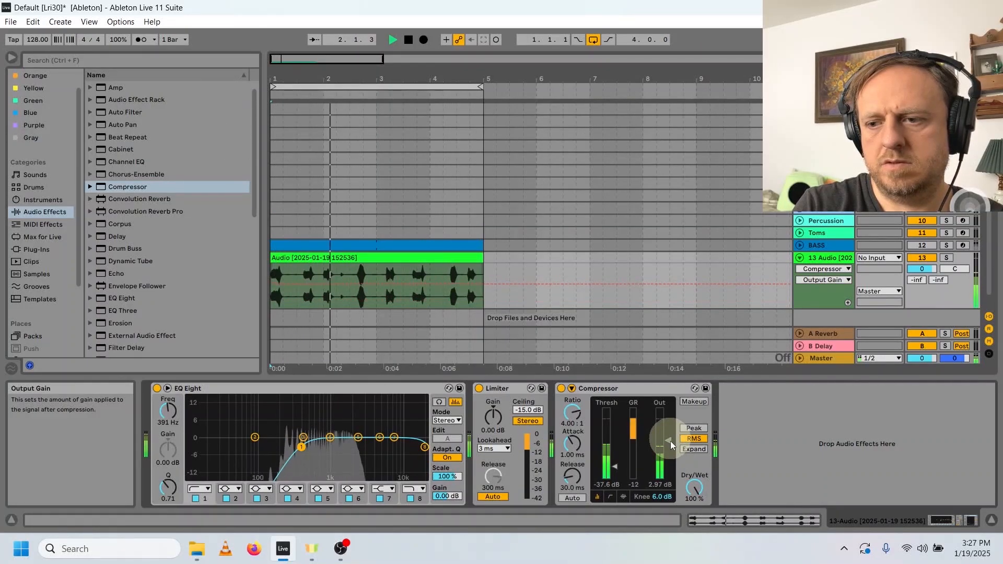
Add a Delay after the Compressor with four-sixteenth timing, an 18.0 kHz filter of width 7.43 and 25% Dry/Wet
drag(112, 237, 911, 410)
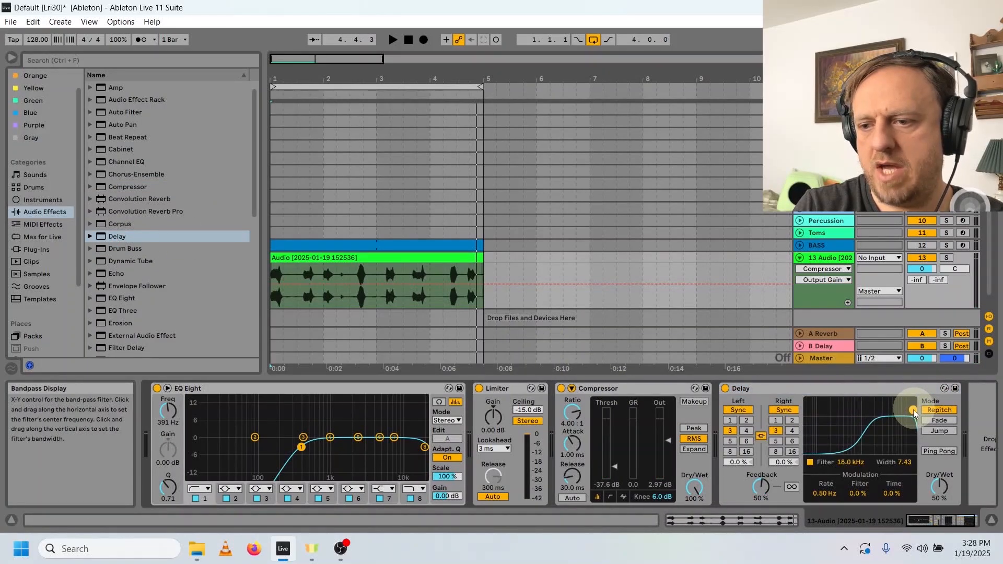
click(746, 431)
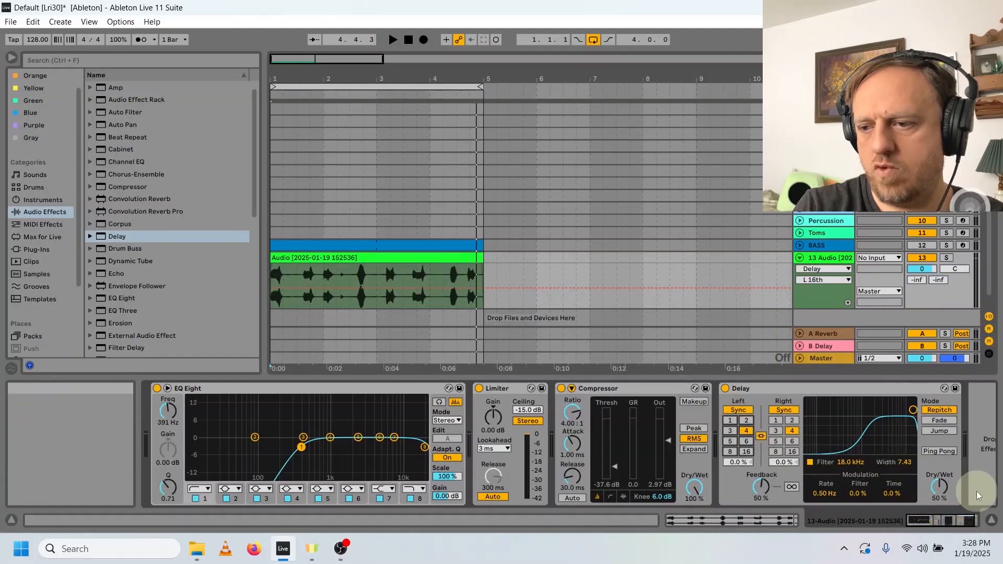
drag(939, 487, 939, 493)
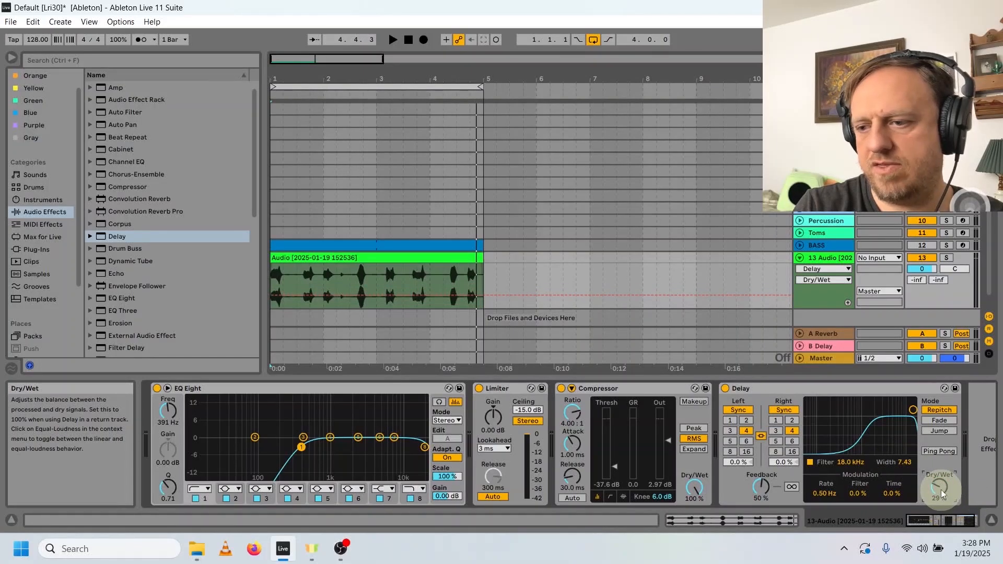
key(space)
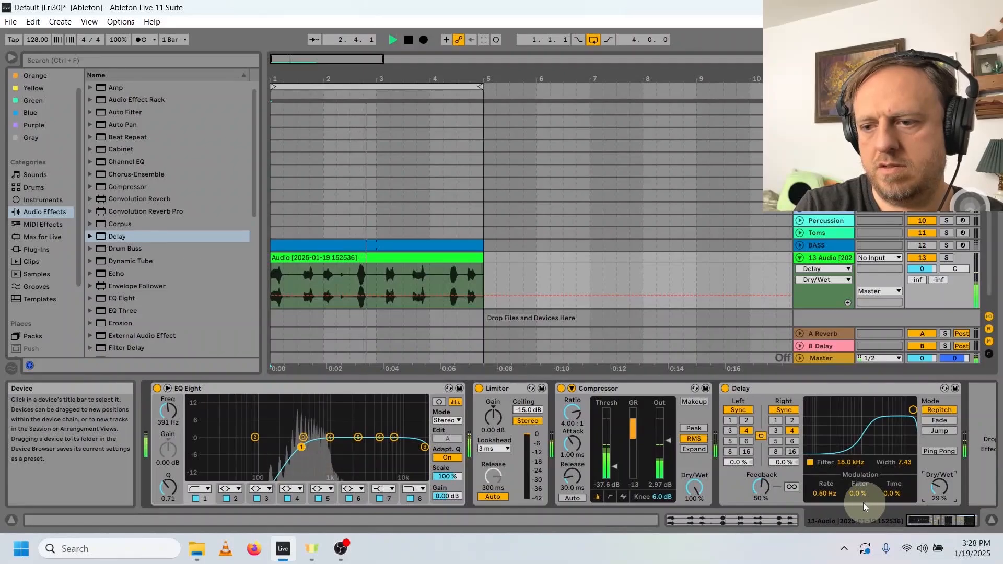
drag(939, 487, 938, 490)
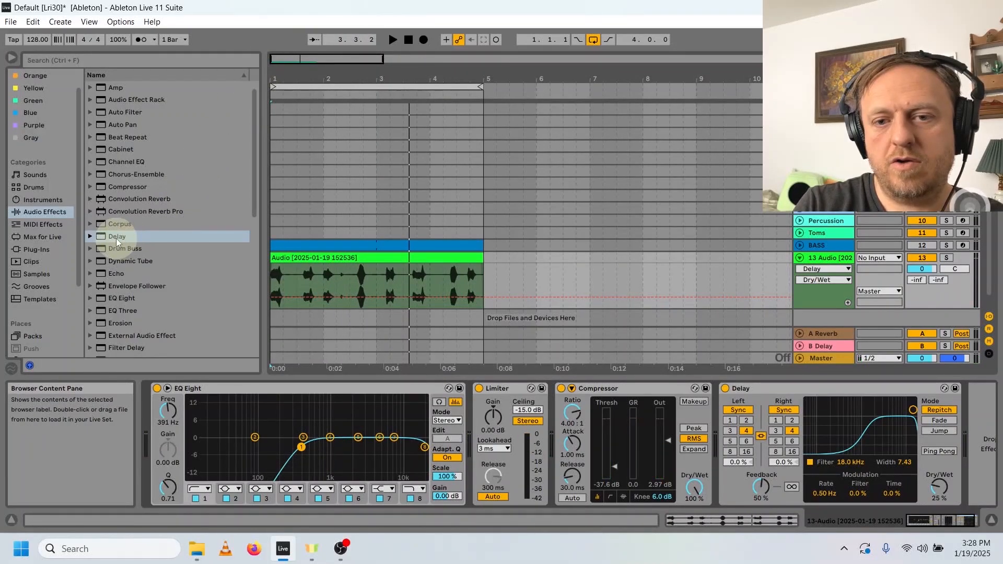
Add a second Delay at the chain's end with unsynced timing, a 5.84 kHz filter of width 6.65 and 34% Dry/Wet
drag(115, 238, 969, 426)
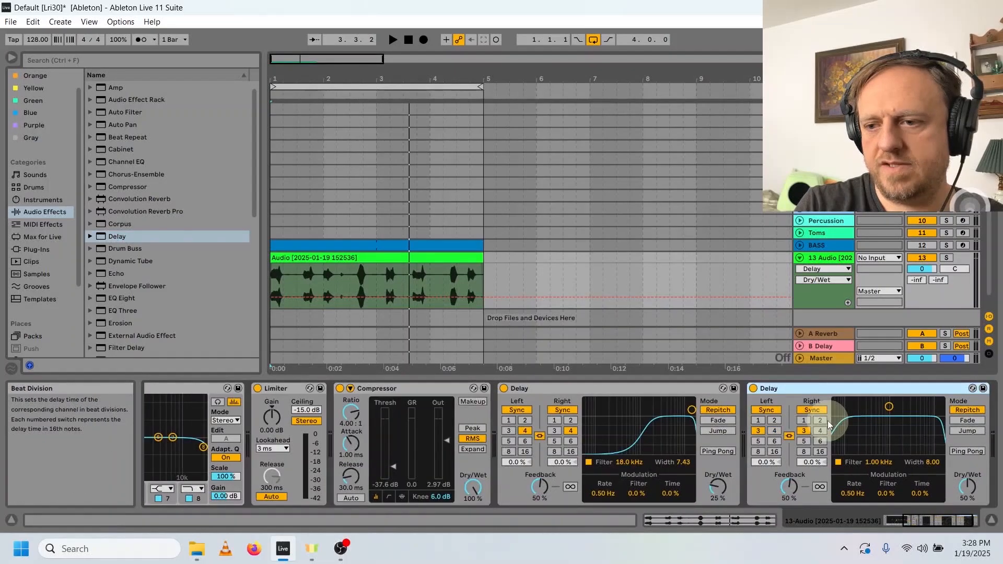
click(766, 410)
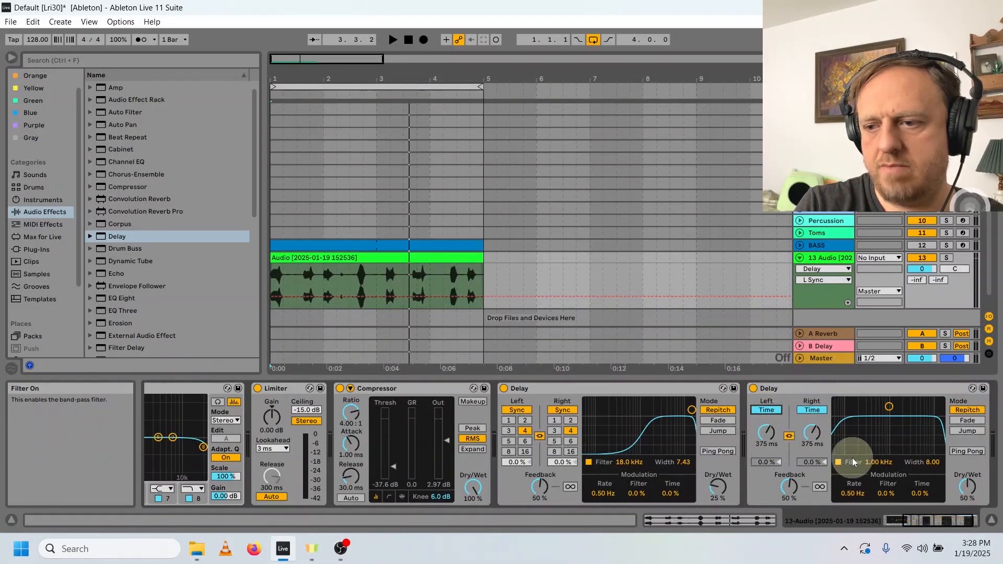
drag(852, 461, 919, 414)
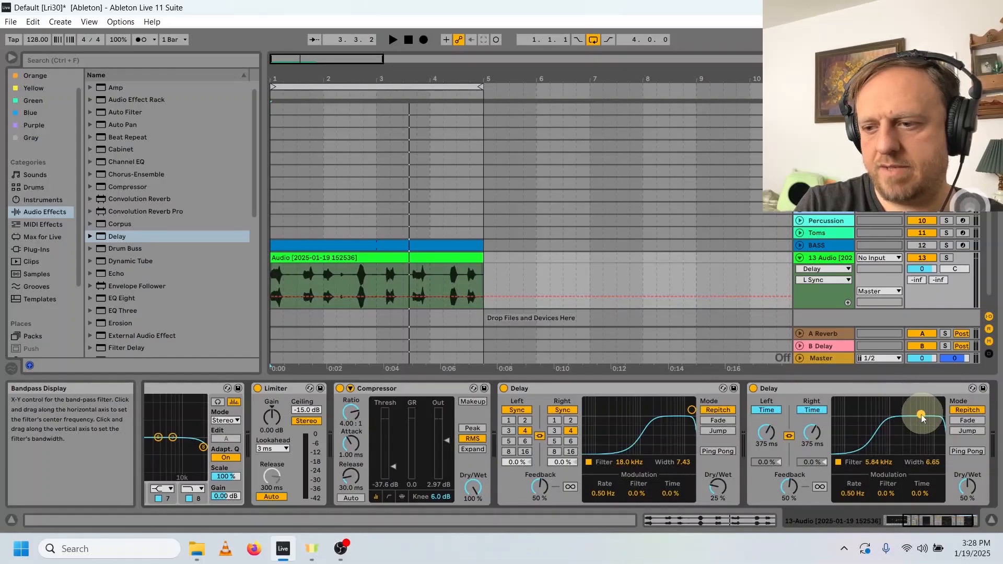
drag(967, 486, 965, 489)
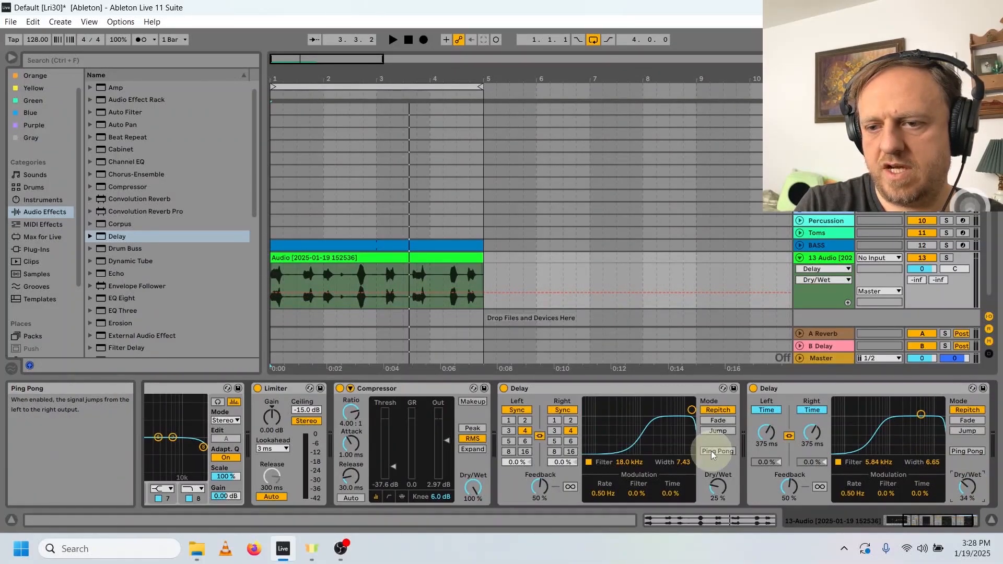
Enable Ping Pong on both Delays and audition the loop
click(711, 450)
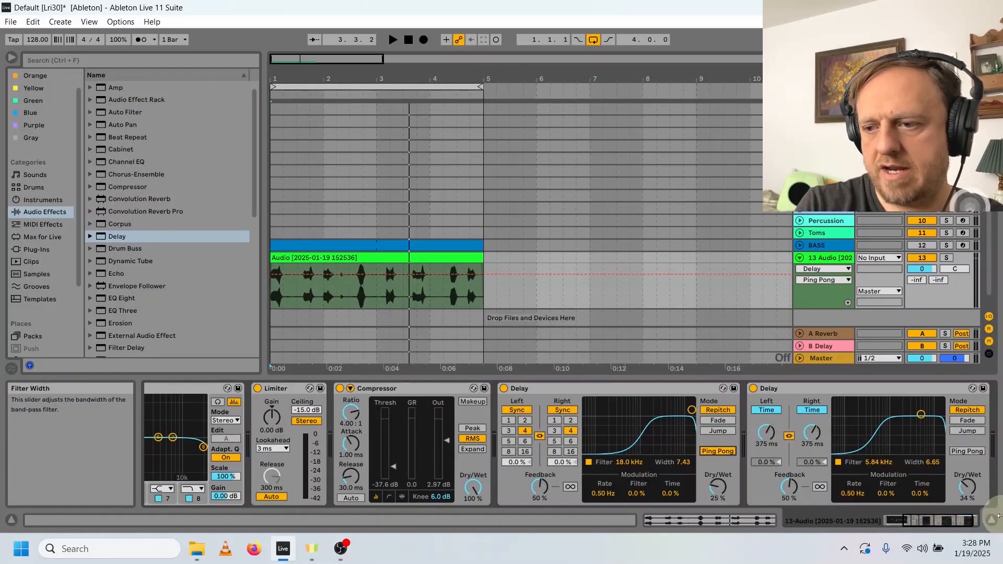
click(966, 451)
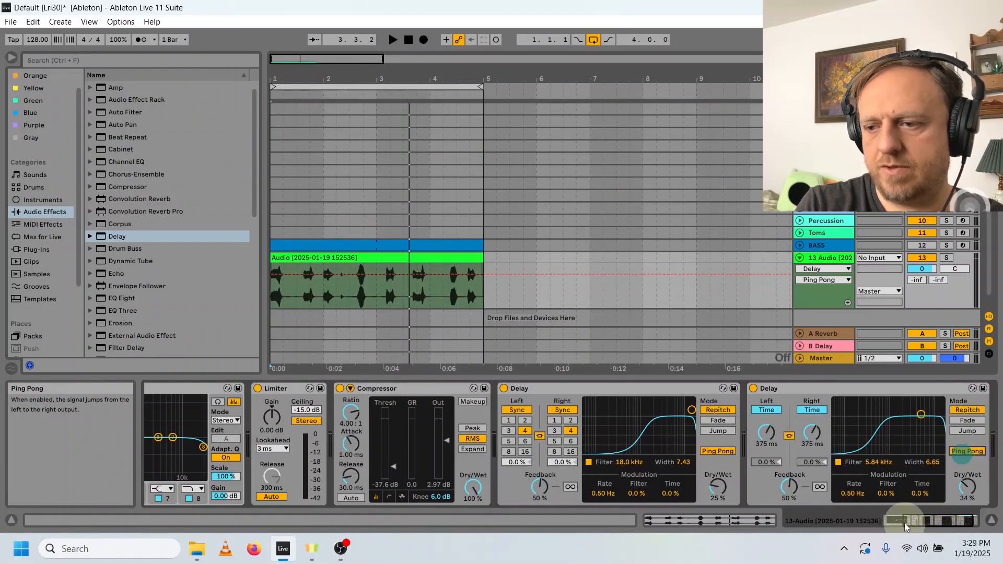
key(space)
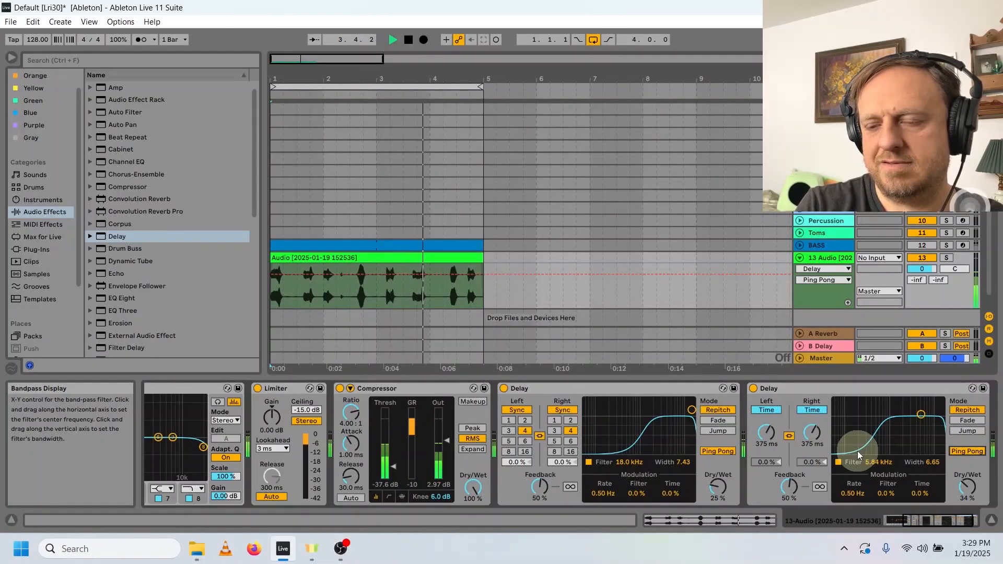
key(space)
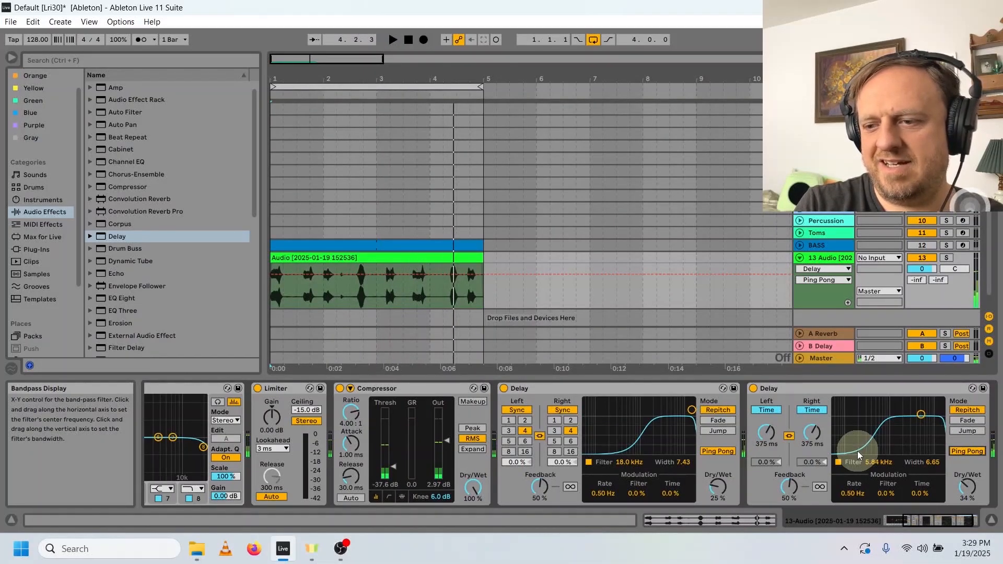
Add an LFO after the second Delay with a Random waveform, a synced 3/16 rate and 67% Smooth
drag(915, 523, 937, 525)
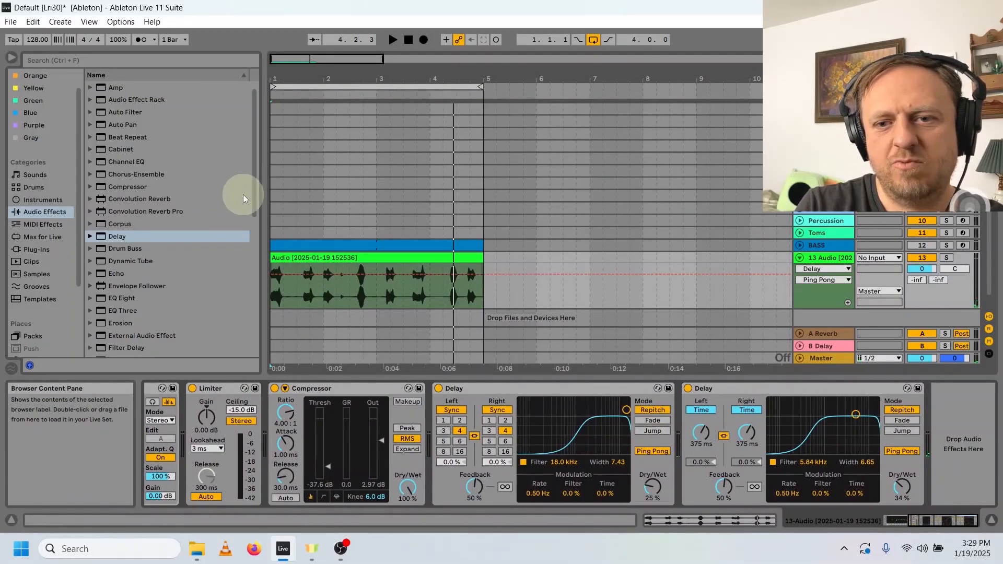
drag(253, 203, 239, 287)
drag(111, 215, 967, 425)
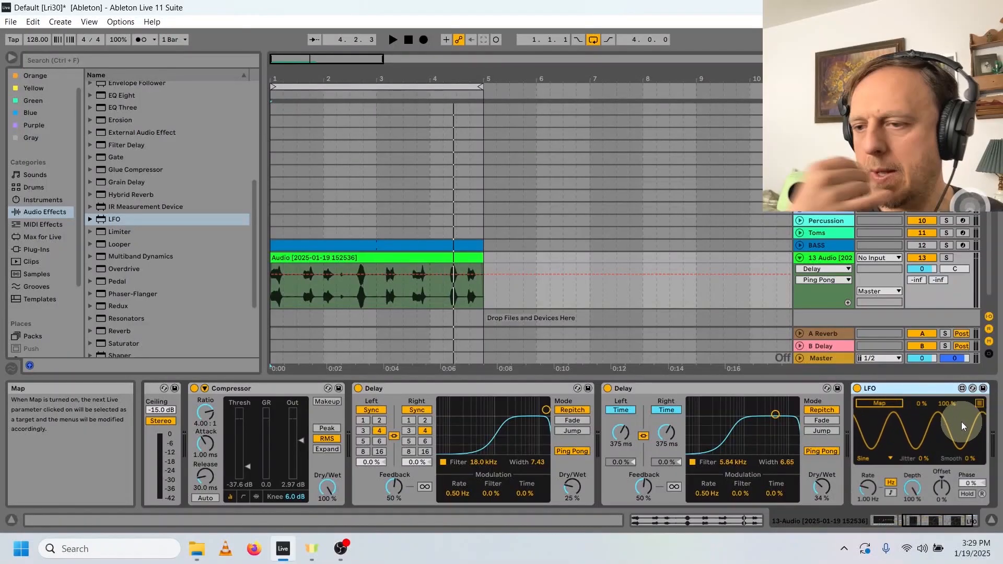
click(888, 457)
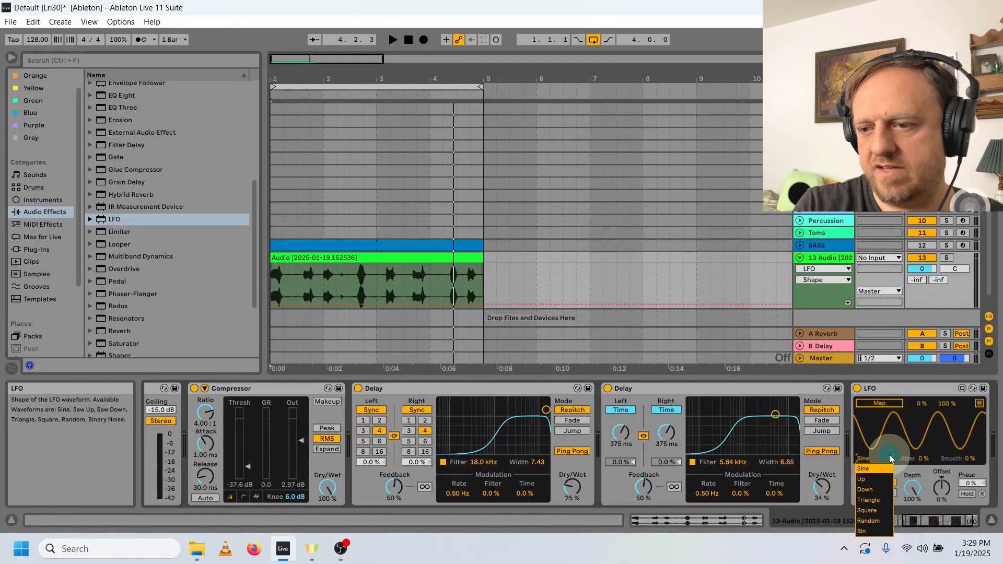
click(871, 521)
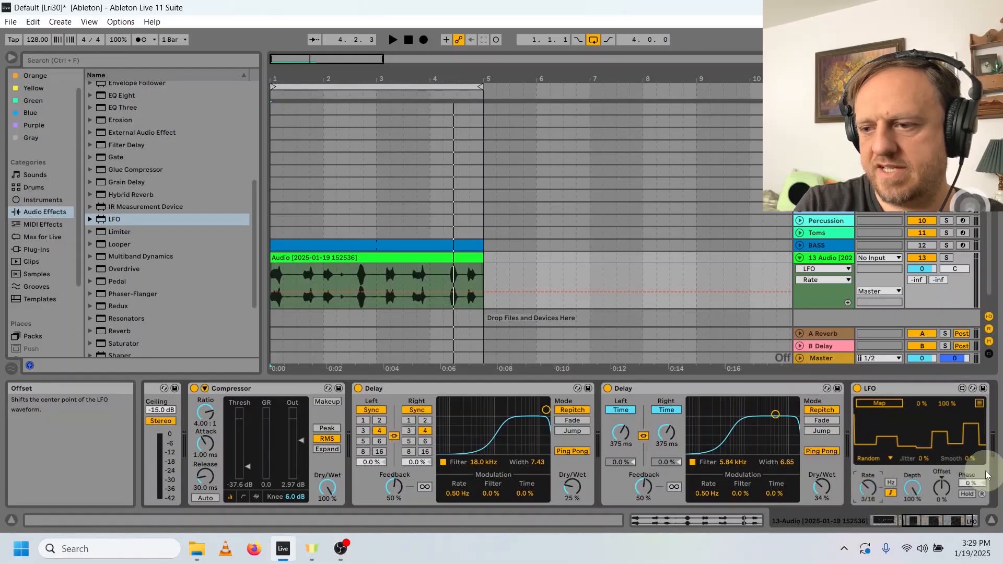
click(968, 458)
drag(967, 458, 998, 524)
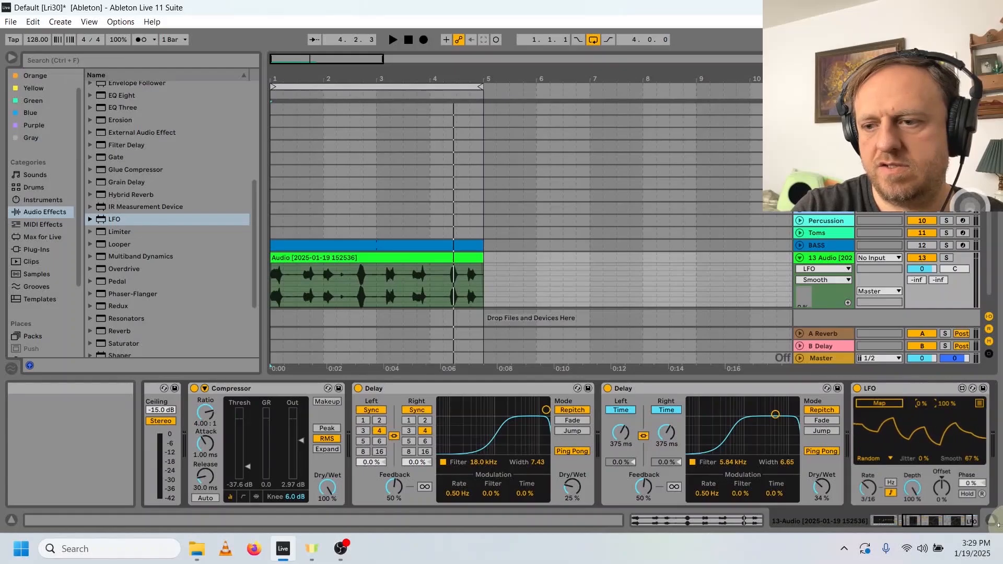
Set the LFO's minimum mapping range to 30%, map it to the second Delay's left delay time and audition the loop
text(30)
key(Return)
click(880, 403)
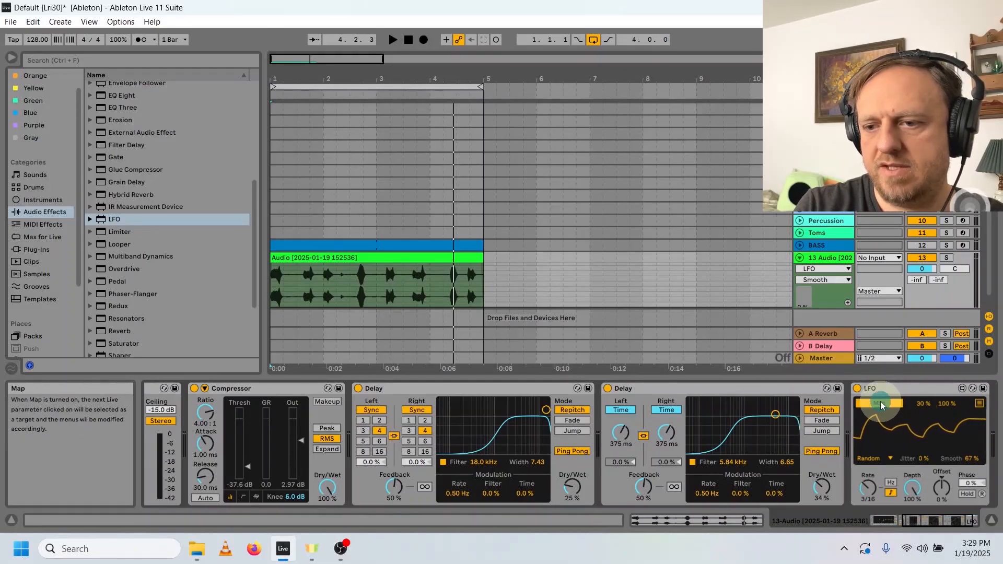
click(620, 432)
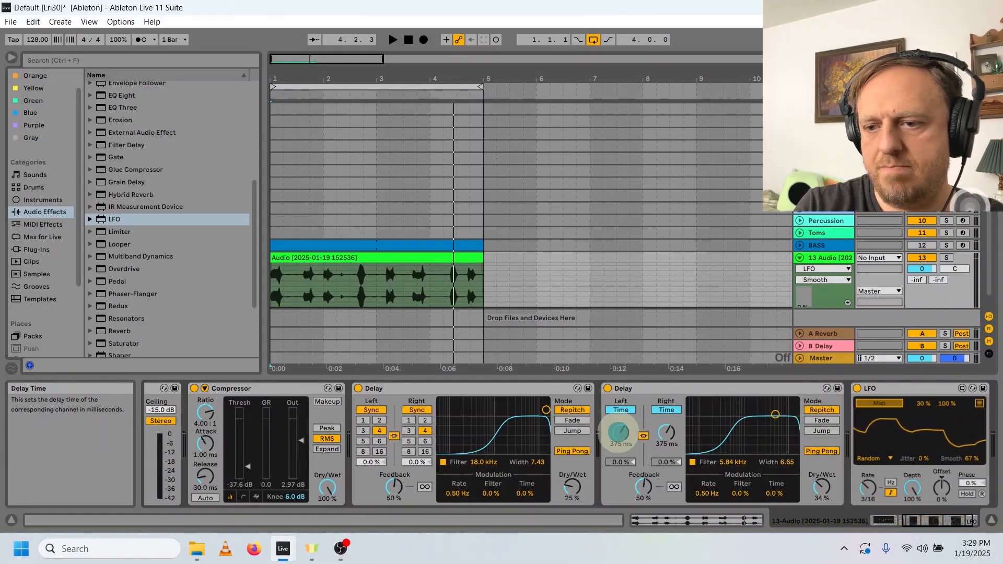
key(space)
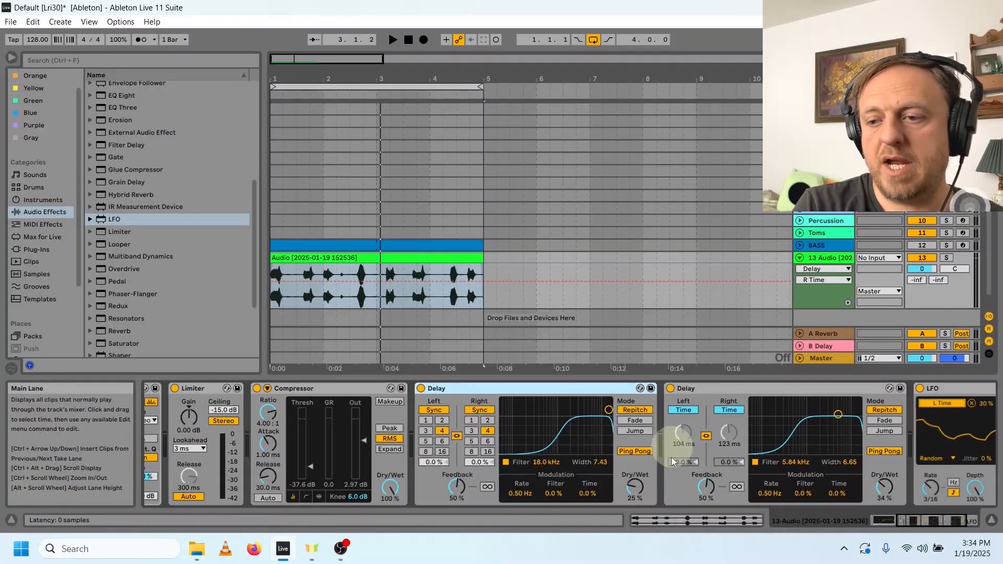
drag(933, 522, 898, 525)
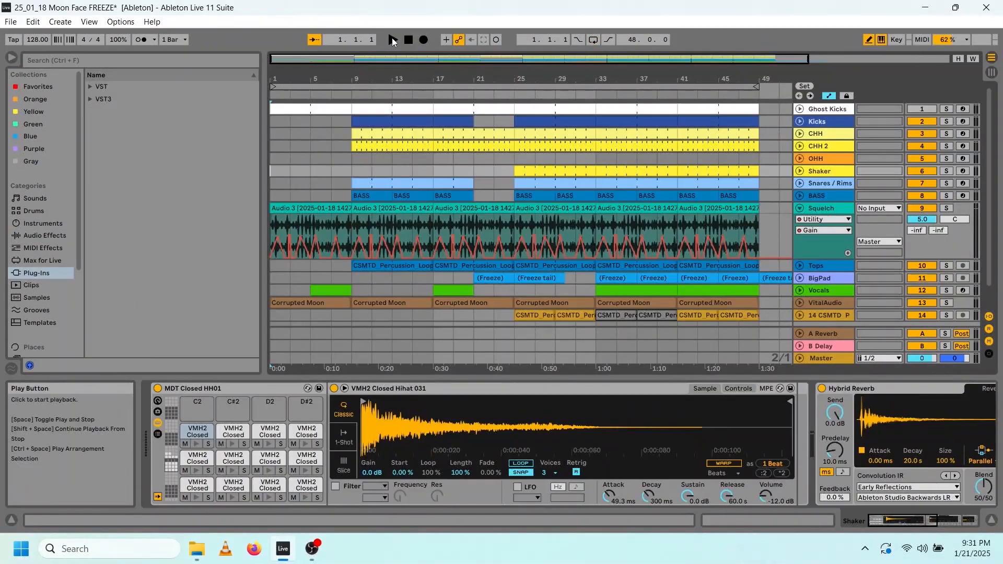
Play the 25_01_18 Moon Face FREEZE arrangement from the beginning
click(392, 39)
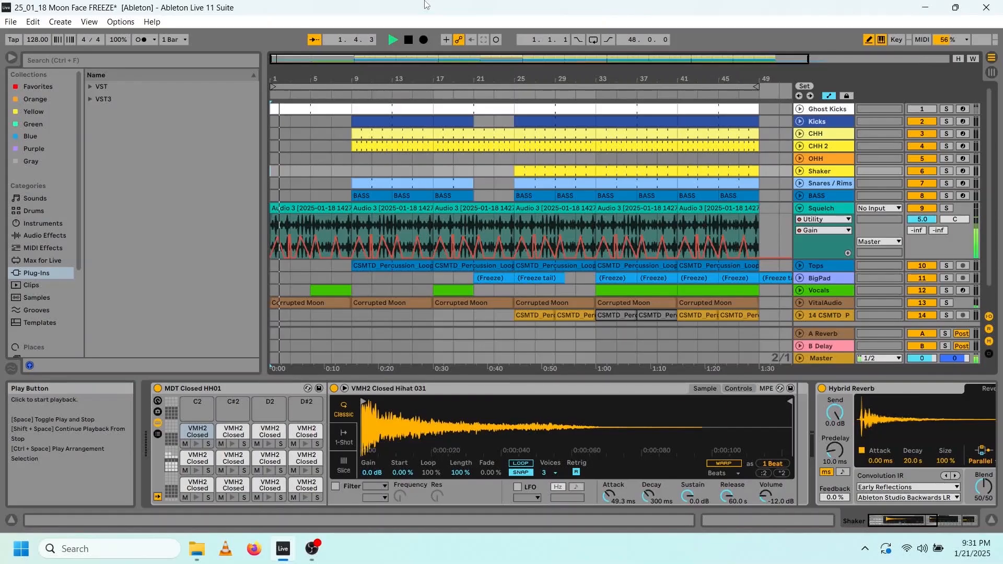